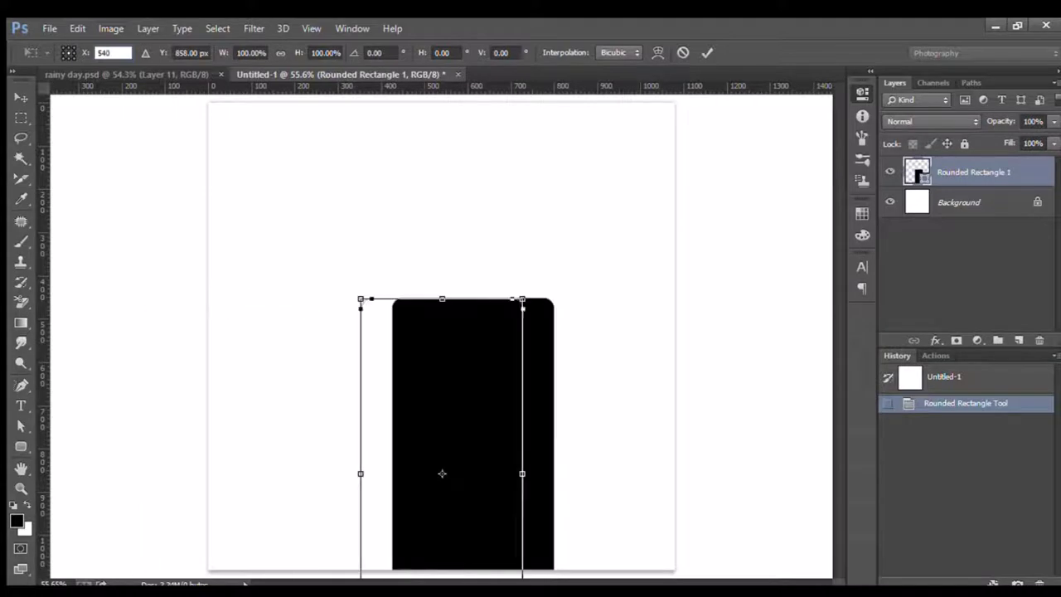
Centre the black rounded rectangle on the canvas at X 540 px and Y 540 px
key("Tab")
type("540")
key("Return")
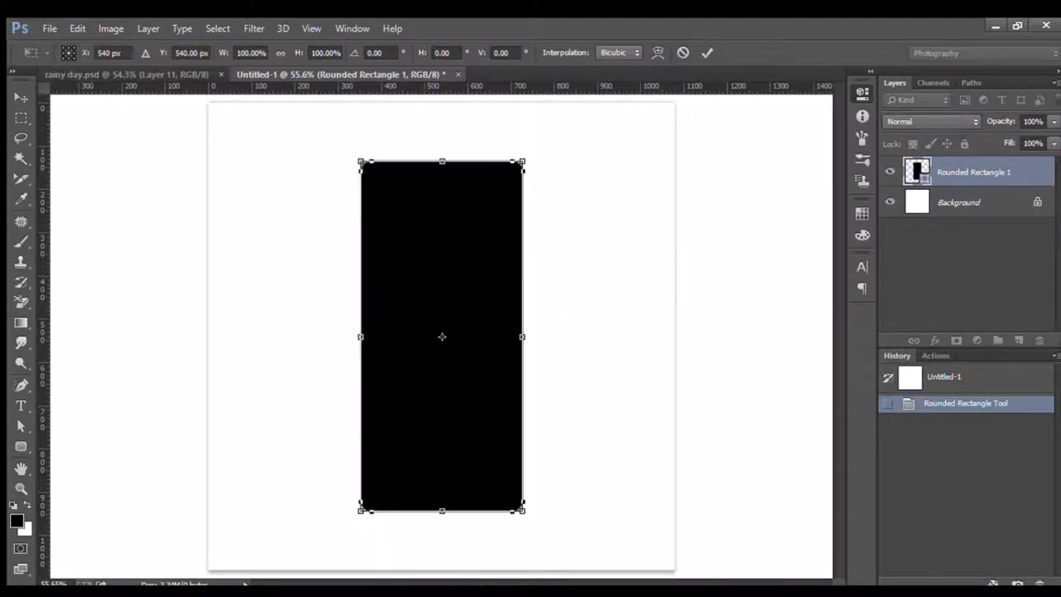
left_click(706, 52)
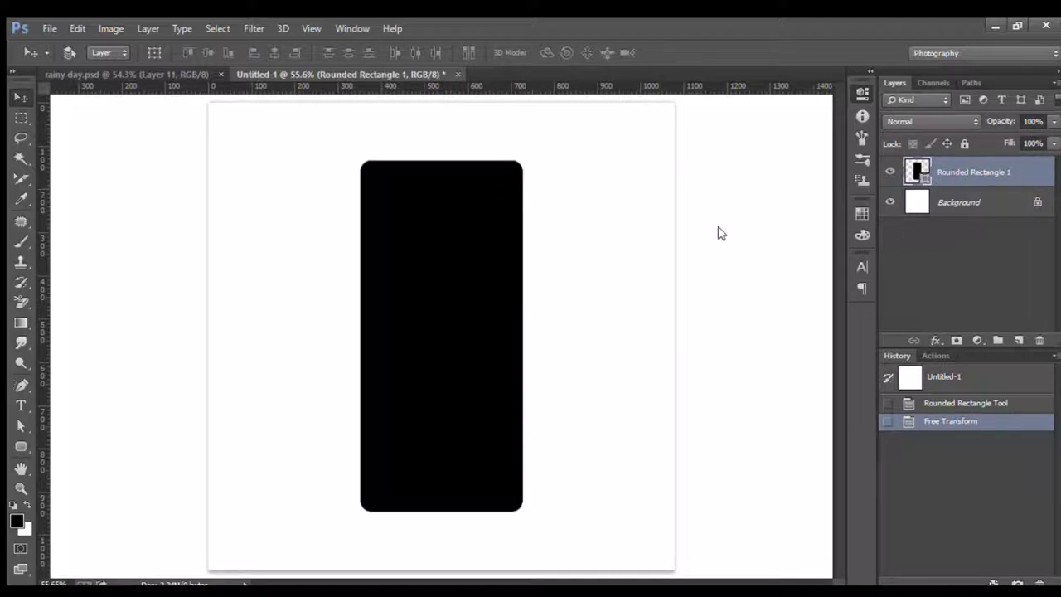
Open the contents of the Rounded Rectangle 1 smart object and change the shape's fill to white
double_click(916, 171)
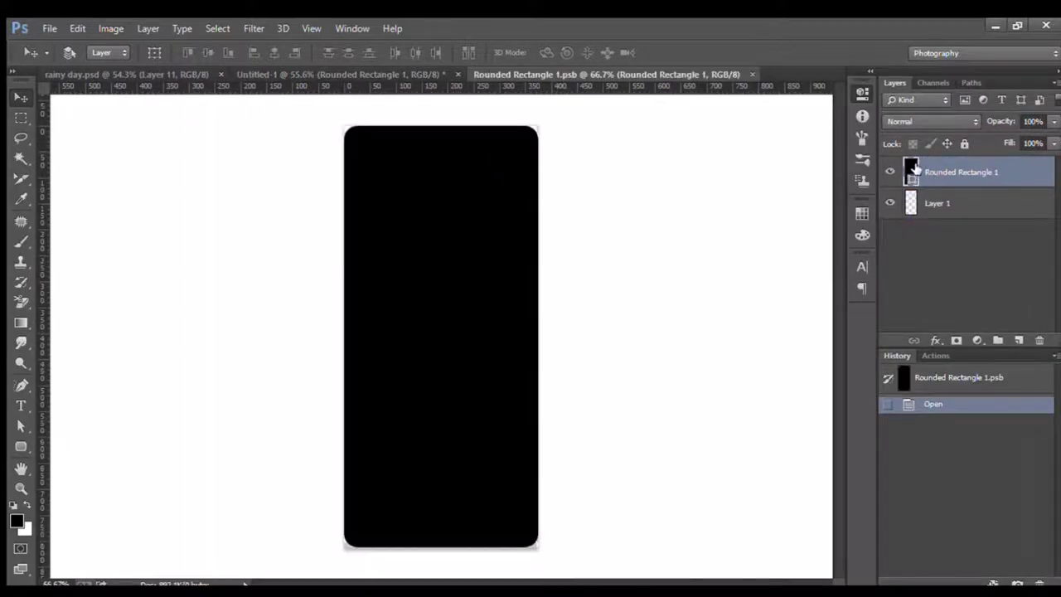
key("i")
left_click(550, 278)
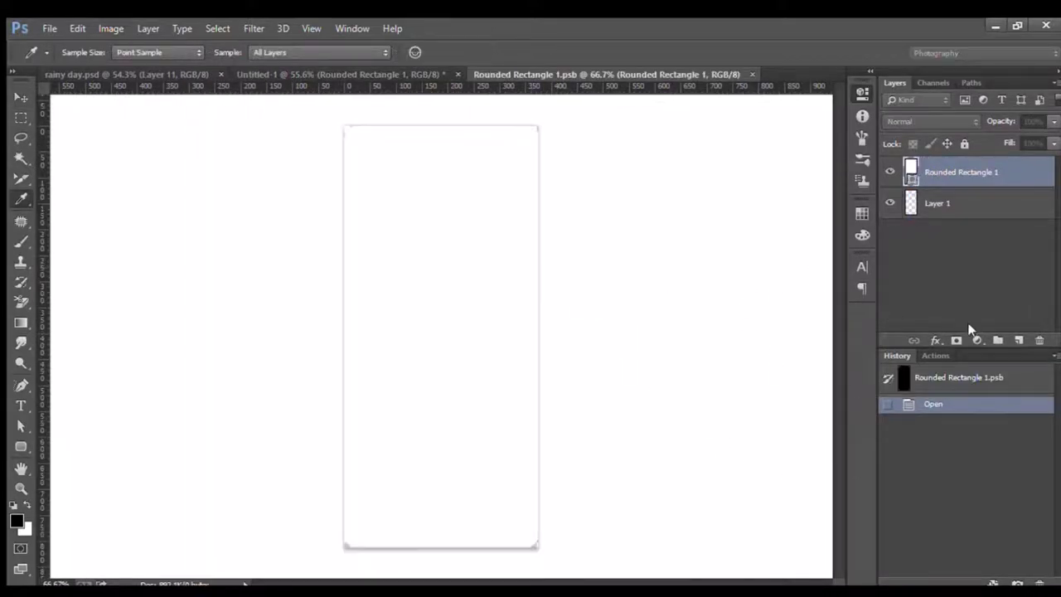
key("Return")
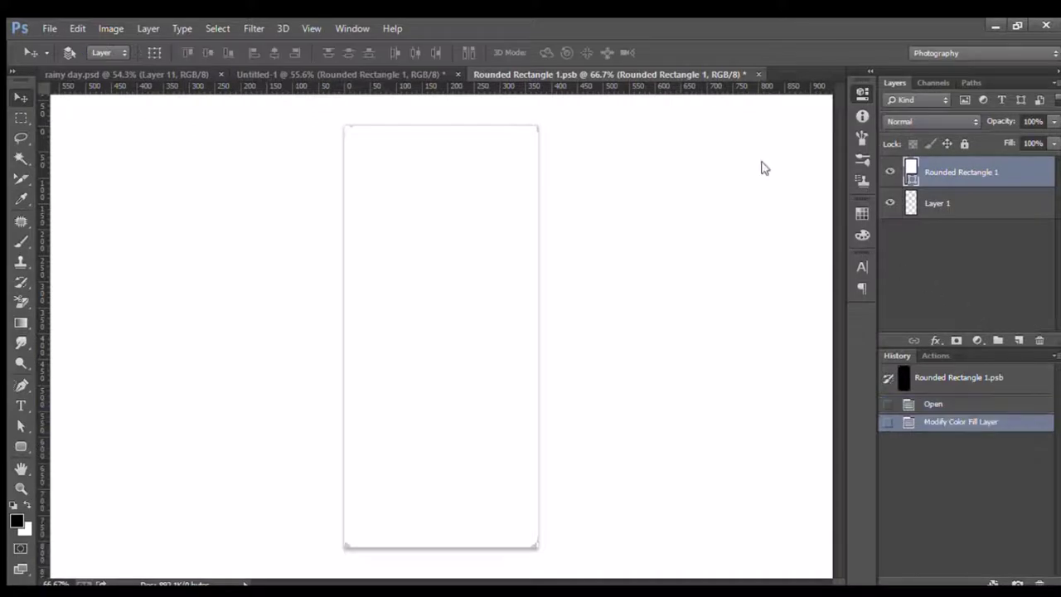
Duplicate all of the illustration's layers from rainy day.psd into the Rounded Rectangle 1.psb document
left_click(154, 75)
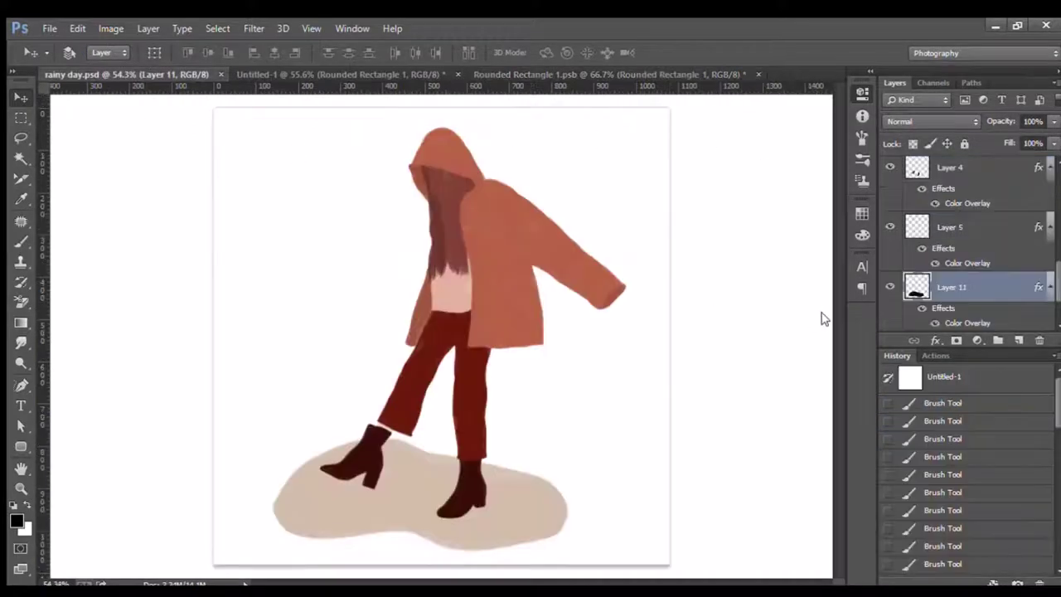
left_click_drag(1057, 279, 1059, 174)
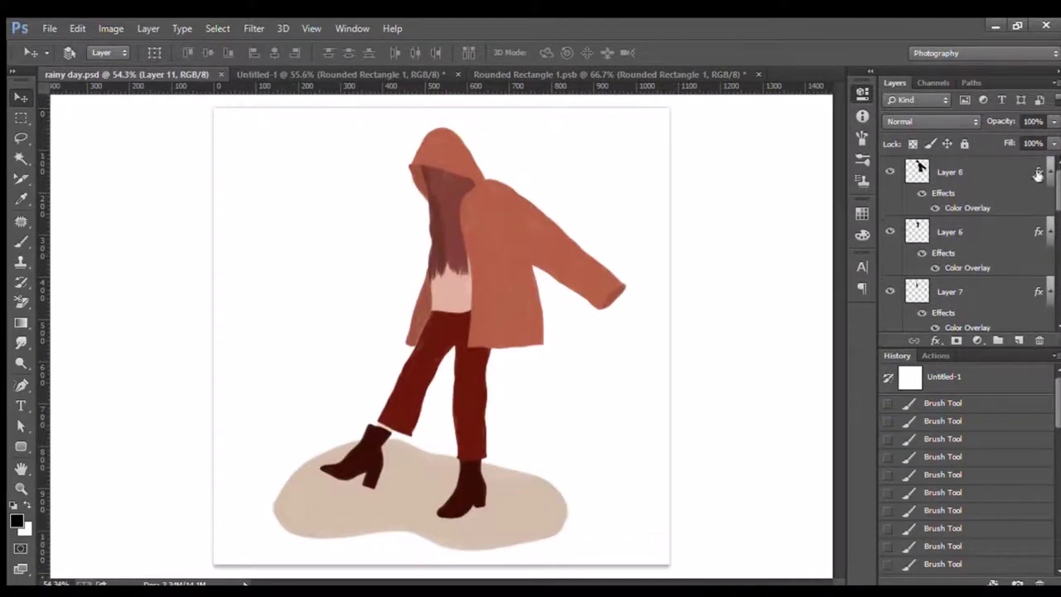
left_click(962, 178, "shift")
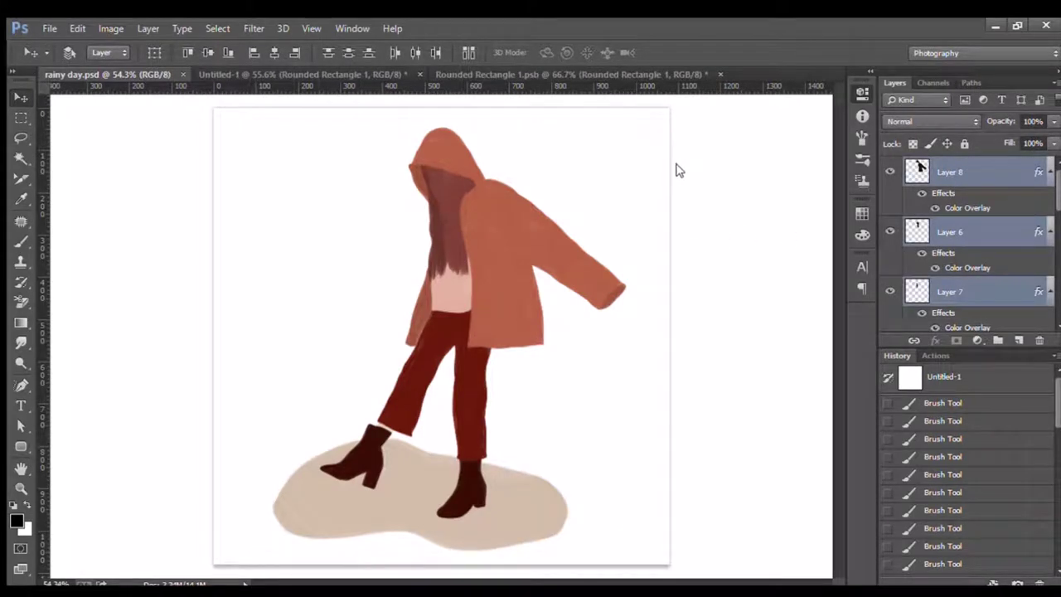
left_click_drag(462, 224, 460, 222)
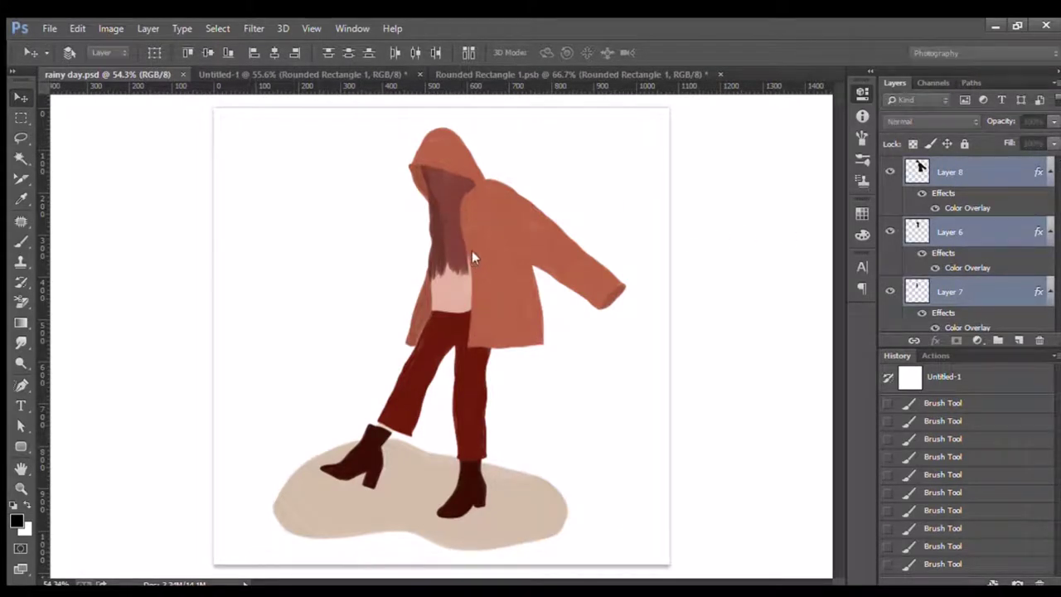
mouse_move(734, 135)
left_mouse_down()
mouse_move(670, 161)
mouse_move(539, 104)
mouse_move(540, 75)
mouse_move(753, 126)
left_mouse_up()
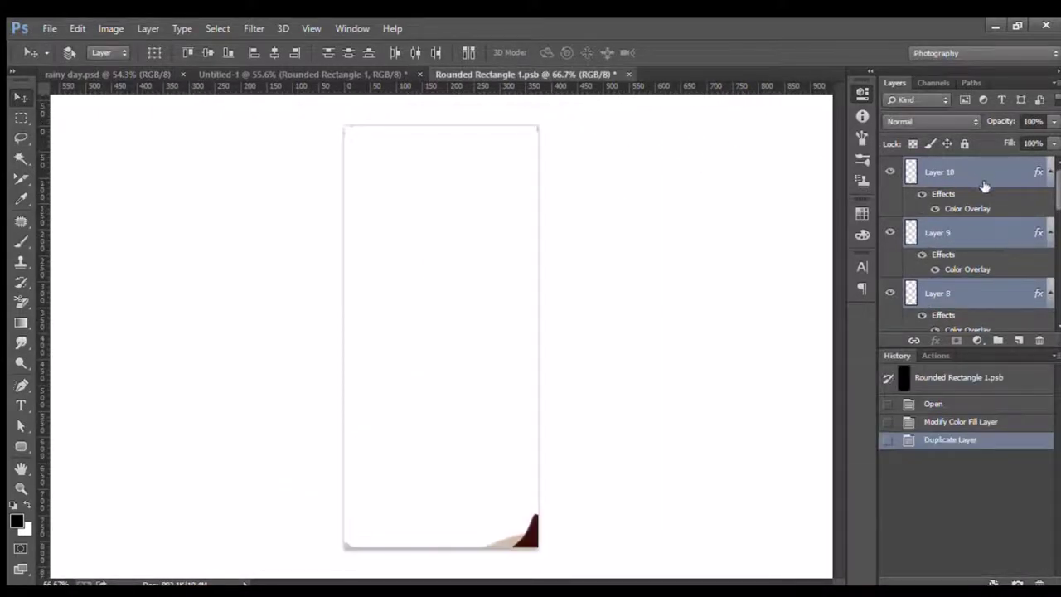
Group the duplicated illustration layers, scale the group proportionally to 40%, and place it inside the white card
key("ctrl+g")
key("ctrl+t")
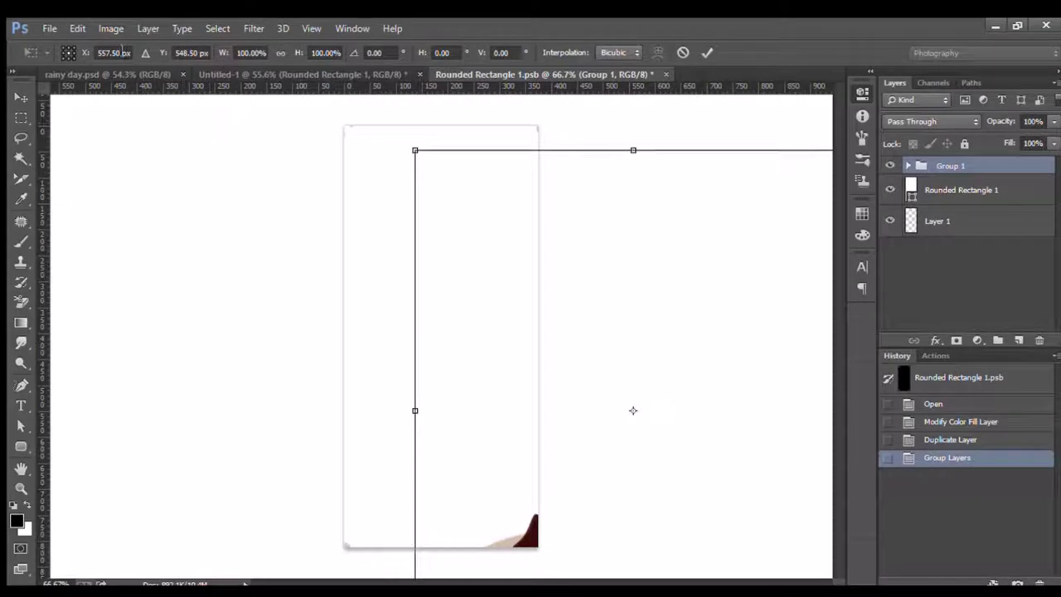
left_click_drag(509, 405, 329, 300)
left_click(278, 51)
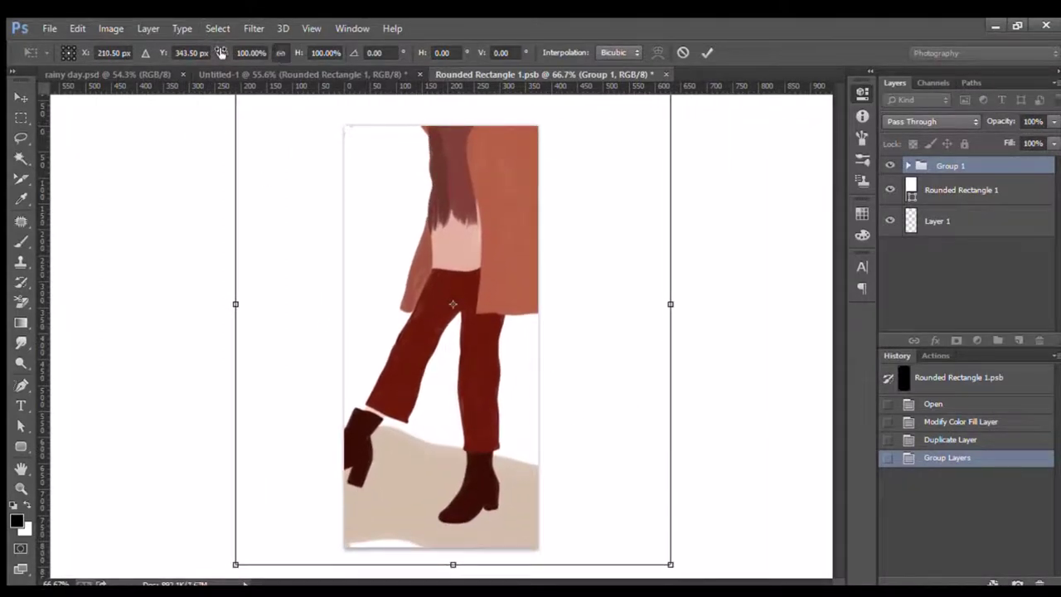
left_click_drag(221, 52, 176, 64)
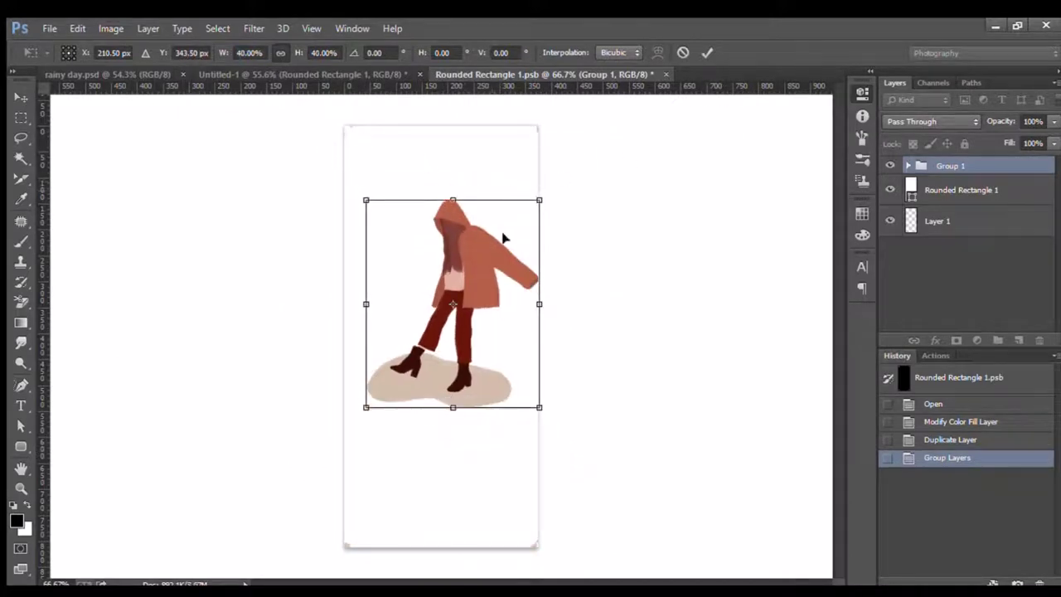
left_click_drag(486, 253, 475, 261)
left_click(706, 53)
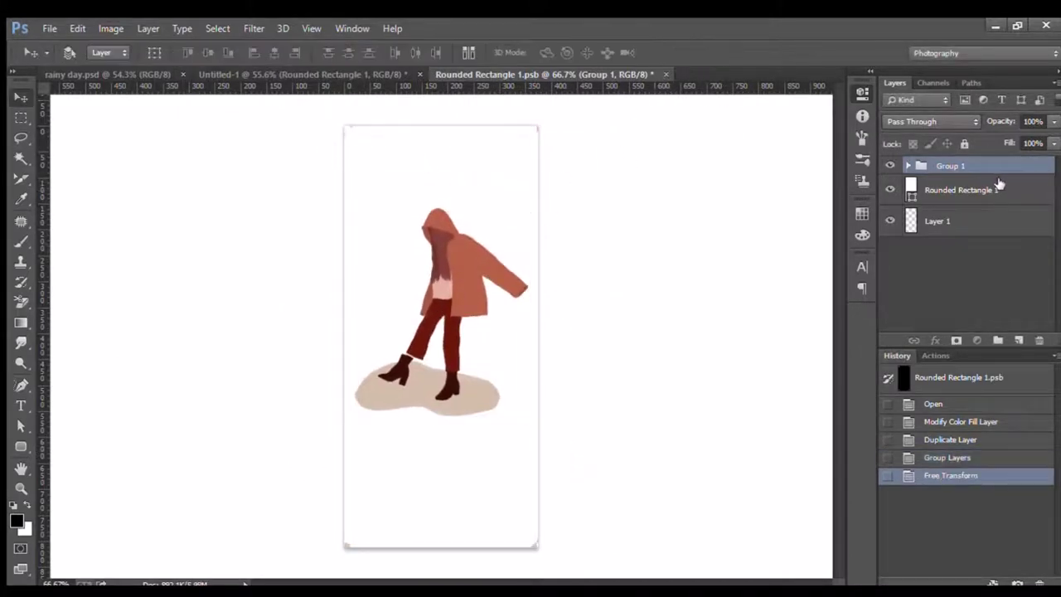
Align the illustration group with the rounded rectangle on both horizontal and vertical centres
left_click(962, 193, "shift")
left_click(275, 53)
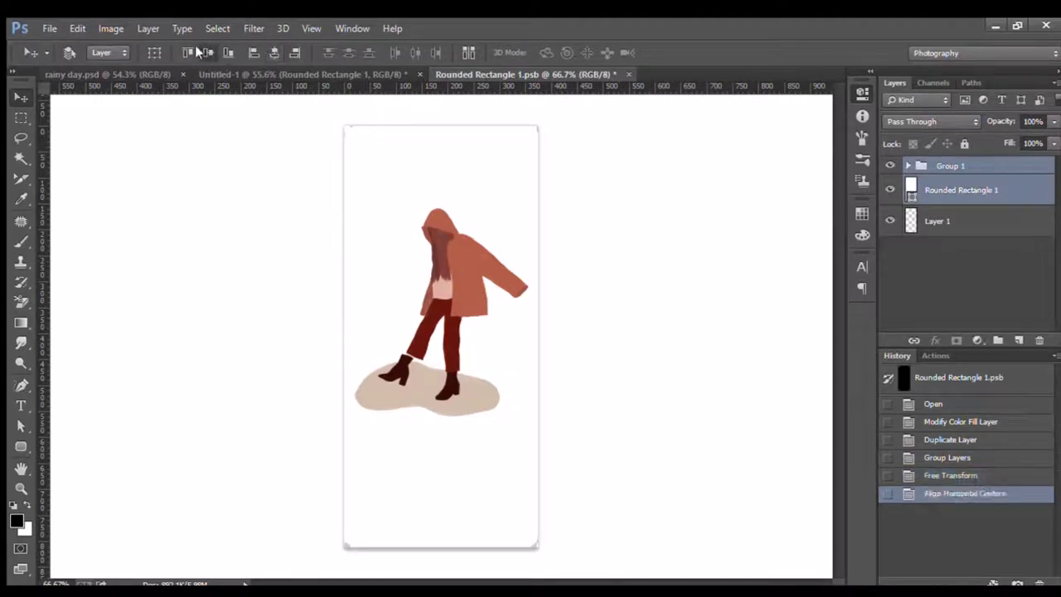
left_click(208, 53)
left_click(1002, 270)
Move the illustration group up into the card's upper half and nudge it slightly right
left_click(979, 164)
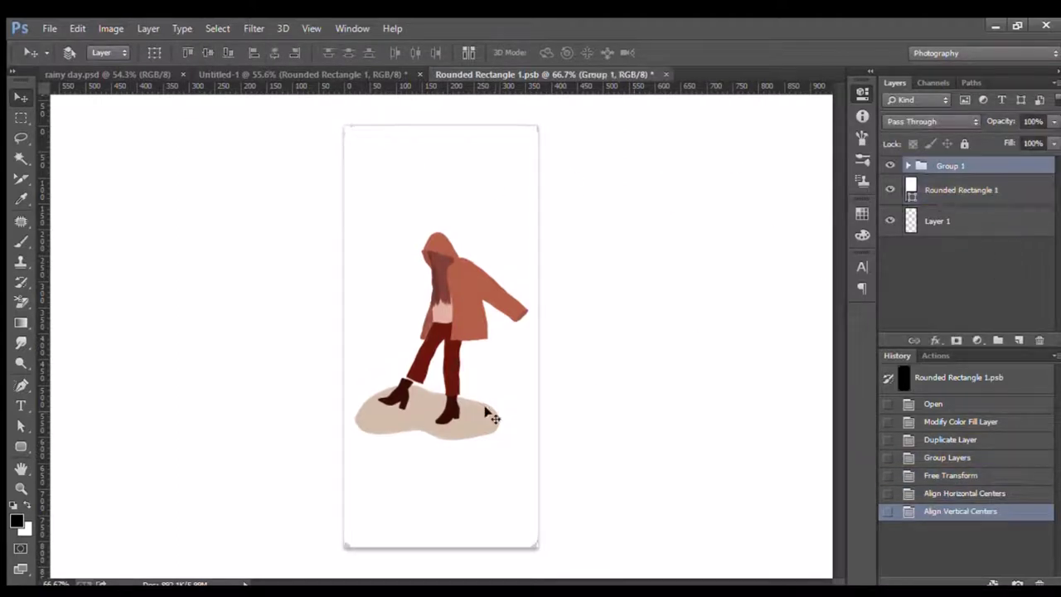
left_click_drag(450, 371, 443, 313)
key("shift+Right")
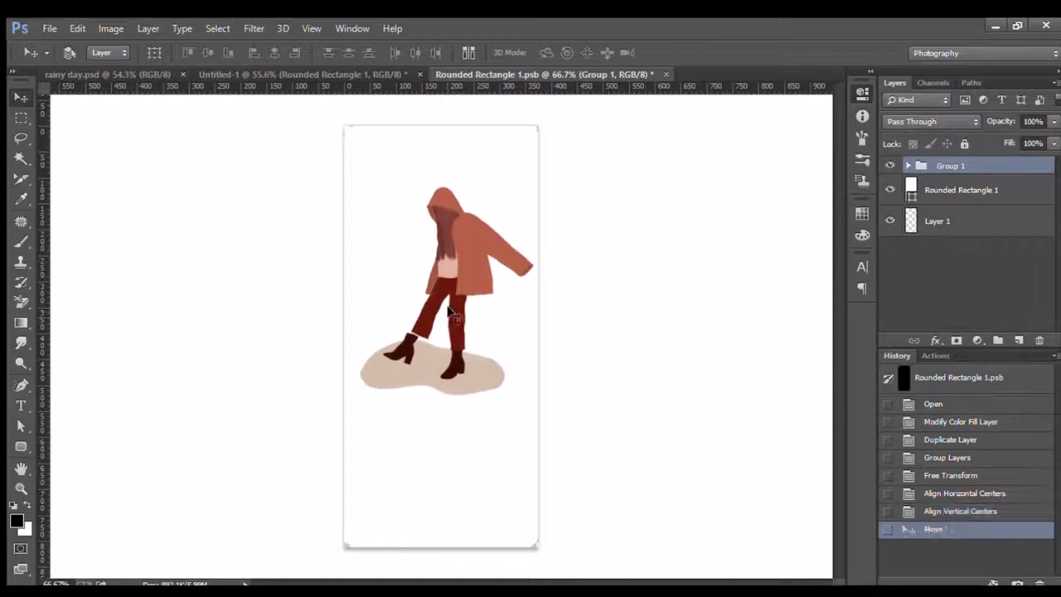
Add a Hue/Saturation adjustment layer above Group 1 and clip it to the group
left_click(997, 241)
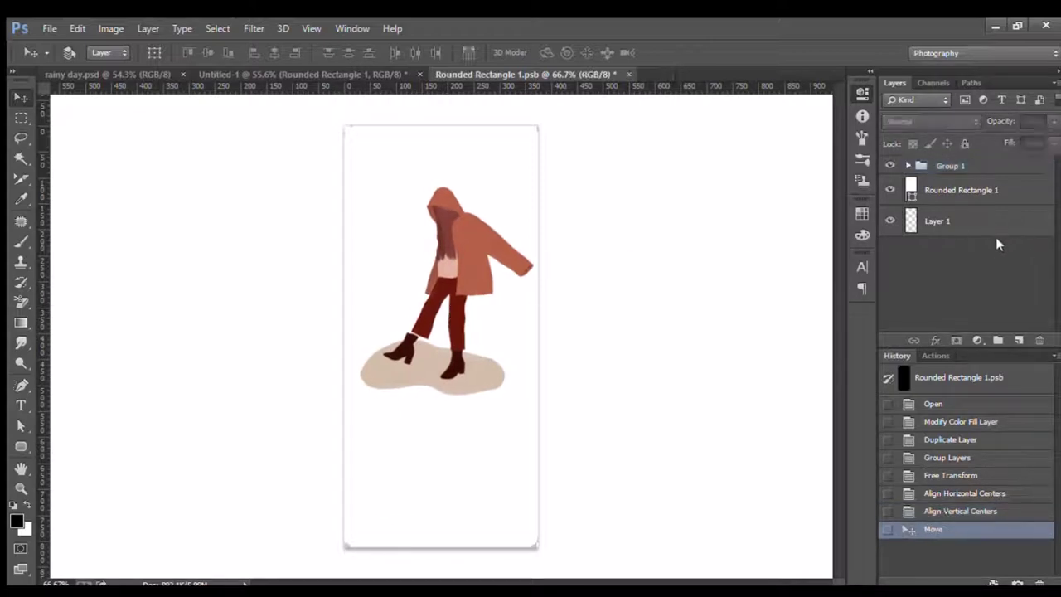
left_click(983, 165)
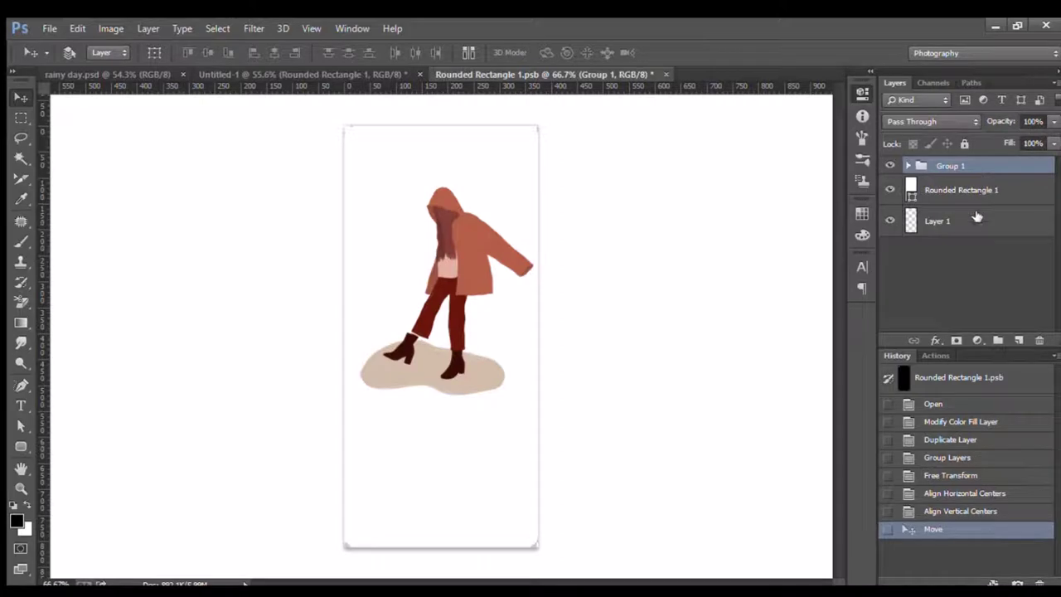
left_click(887, 400)
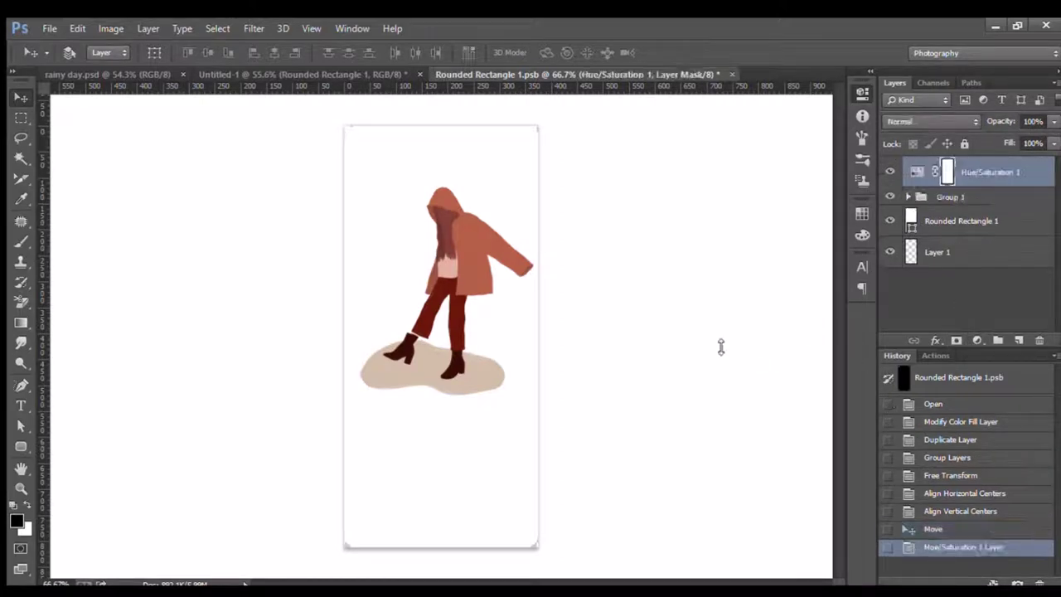
key("ctrl+alt+g")
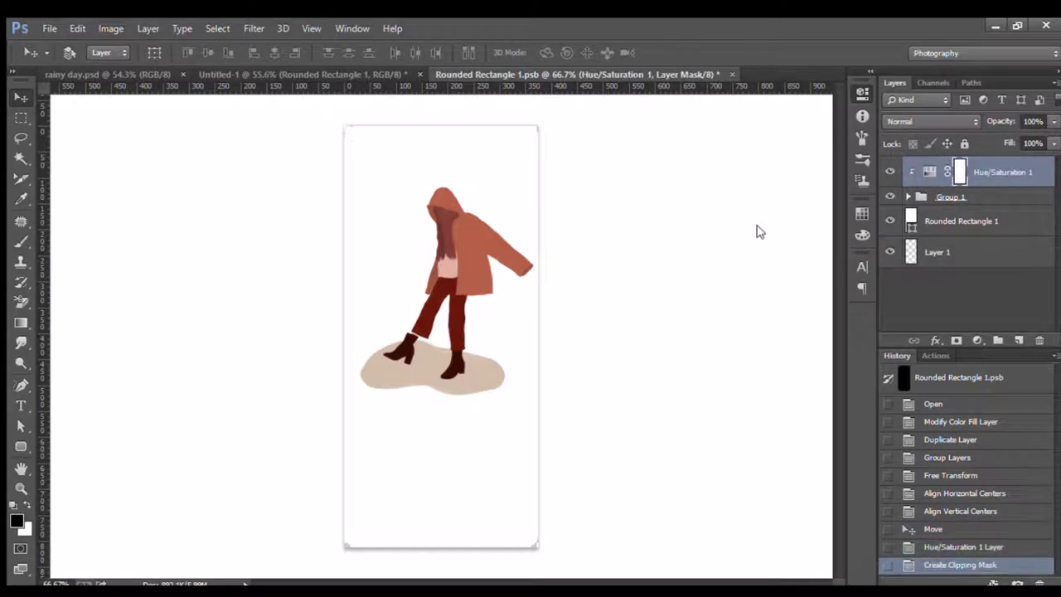
Shift the Hue/Saturation adjustment's hue to turn the illustration blue, and raise its lightness for a paler look
left_click_drag(744, 246, 750, 246)
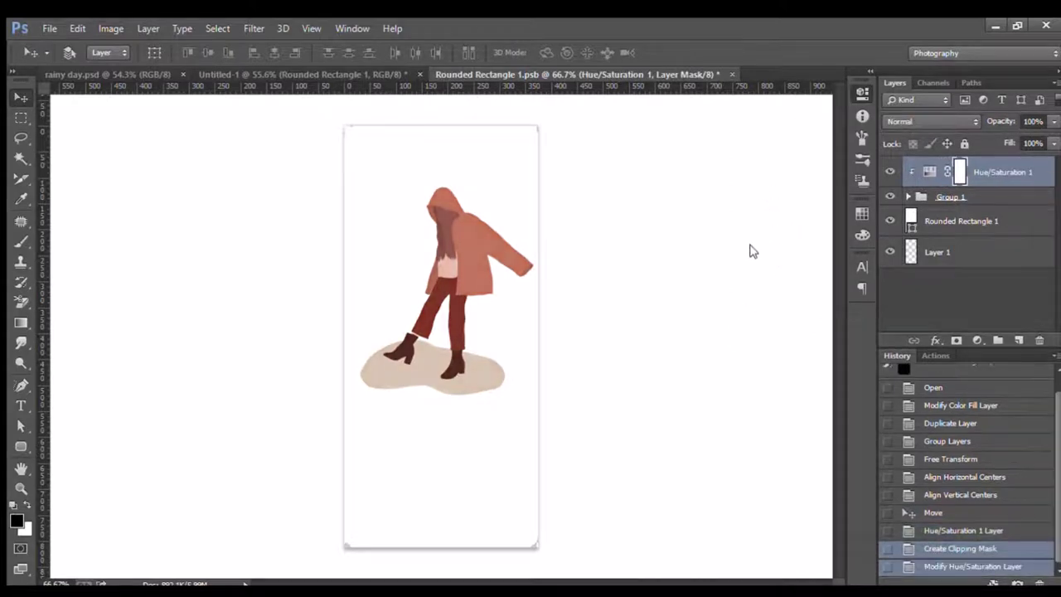
left_click_drag(738, 180, 656, 184)
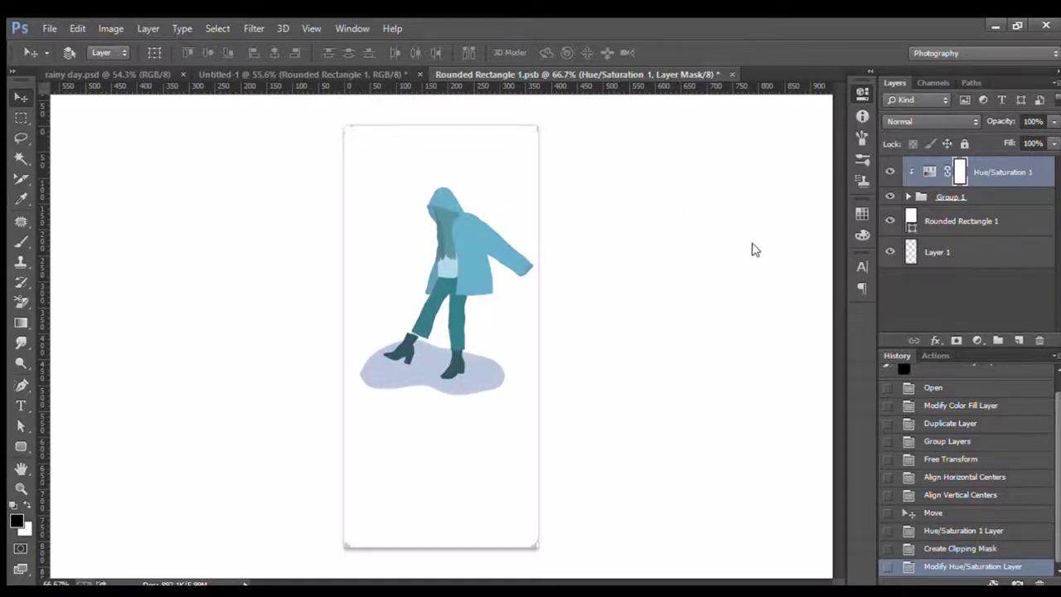
left_click_drag(752, 244, 763, 244)
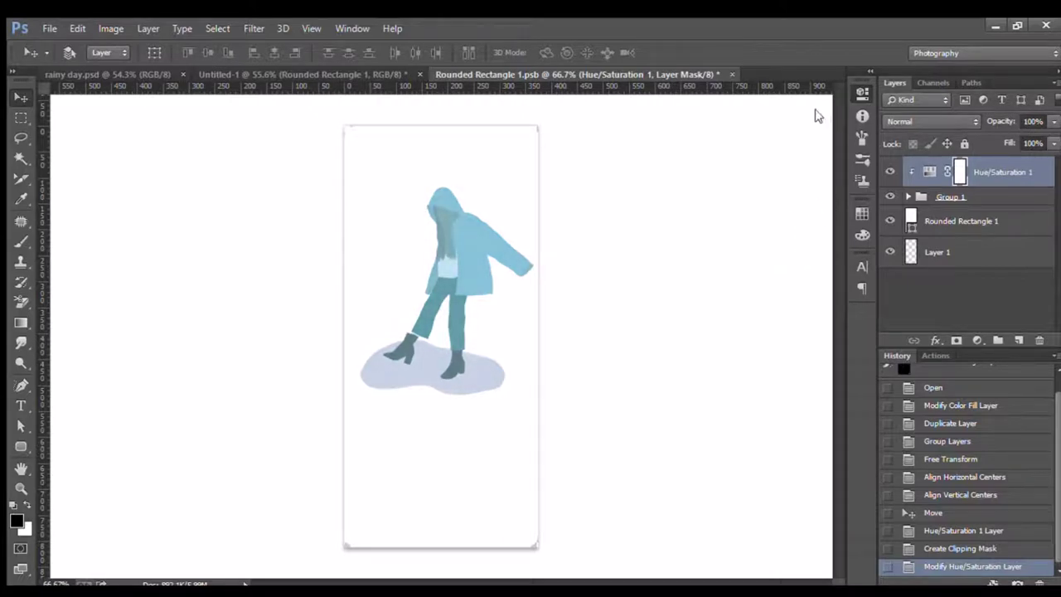
left_click(975, 246)
left_click(986, 170)
Add the text "Sumedang" below the illustration in Montserrat Medium, 24 px, and set it in all caps
key("t")
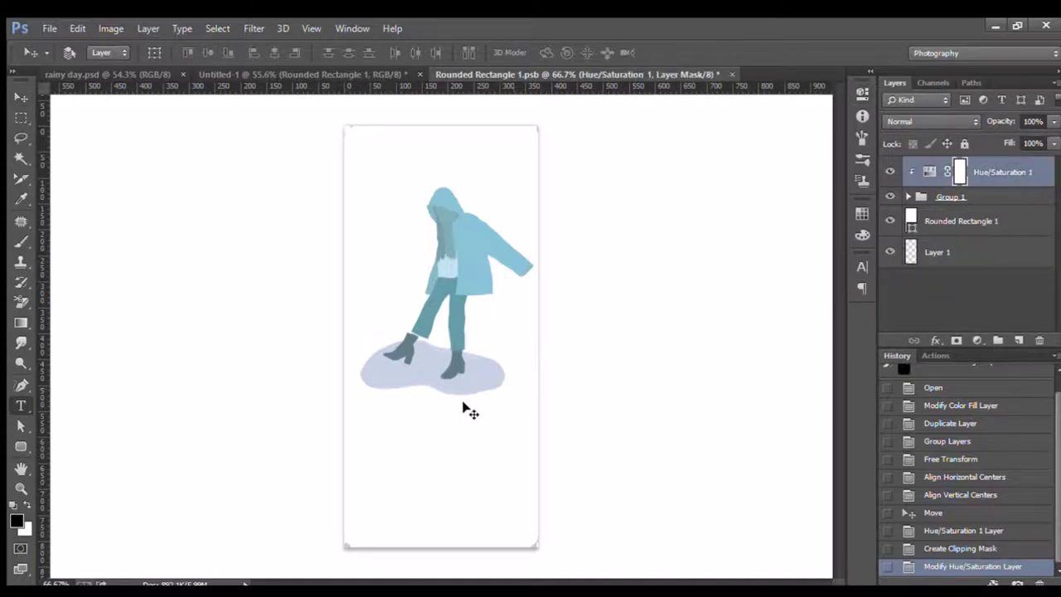
left_click(365, 449)
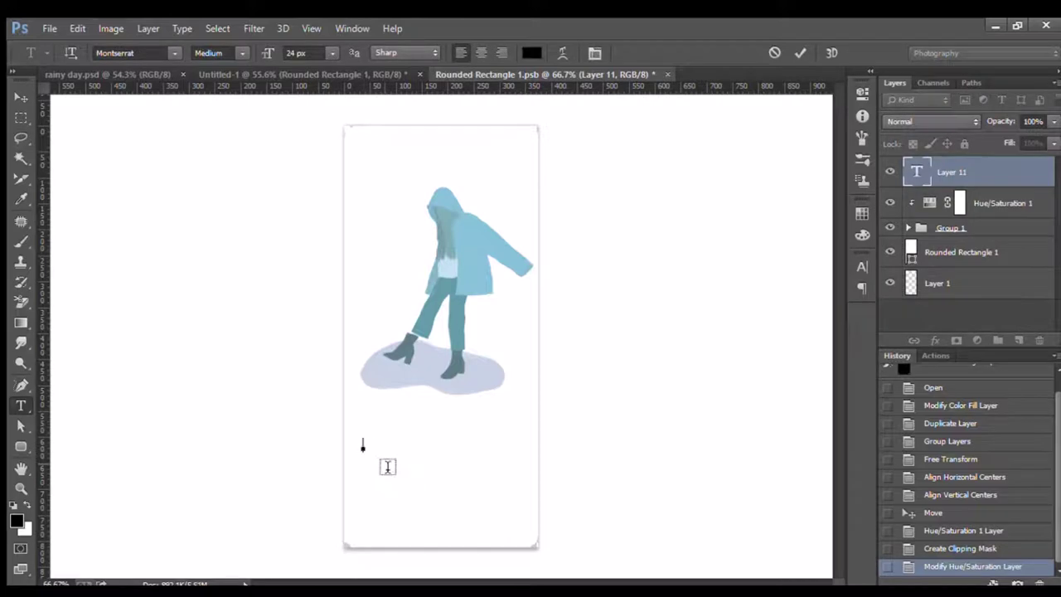
type("Sumedang")
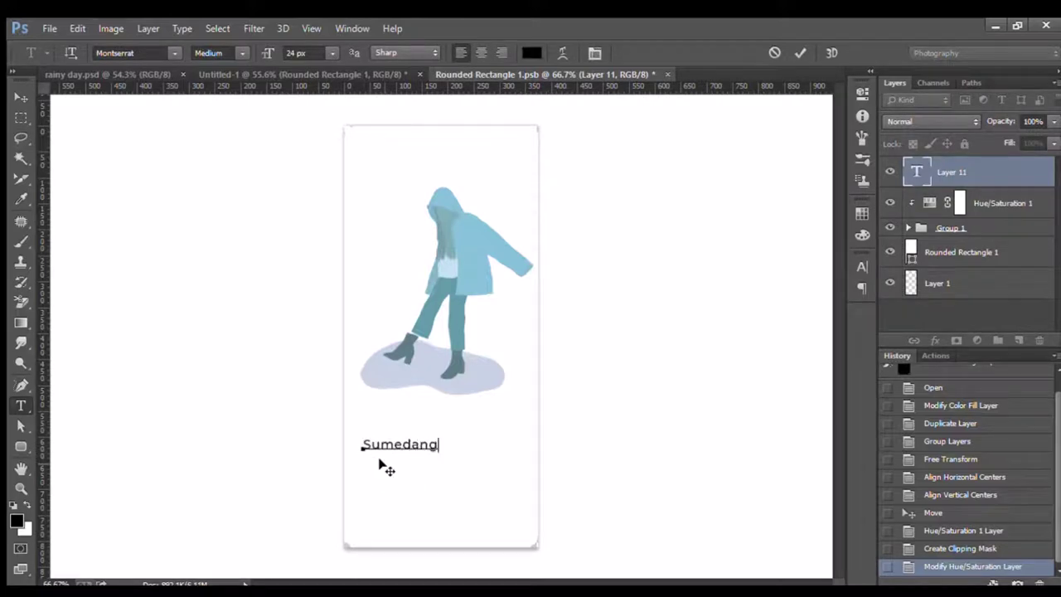
left_click(800, 52)
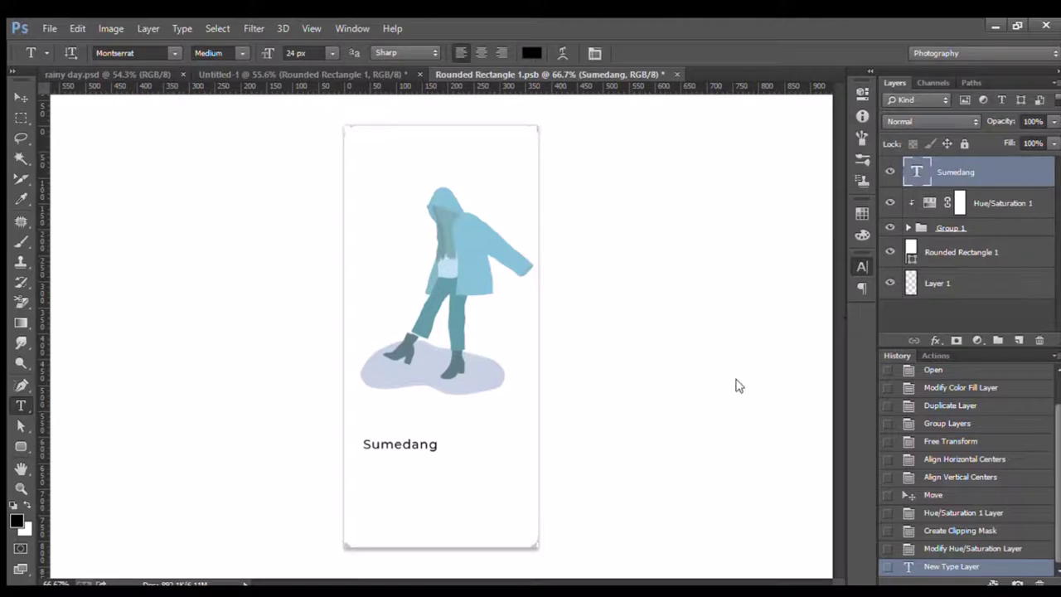
key("ctrl+shift+k")
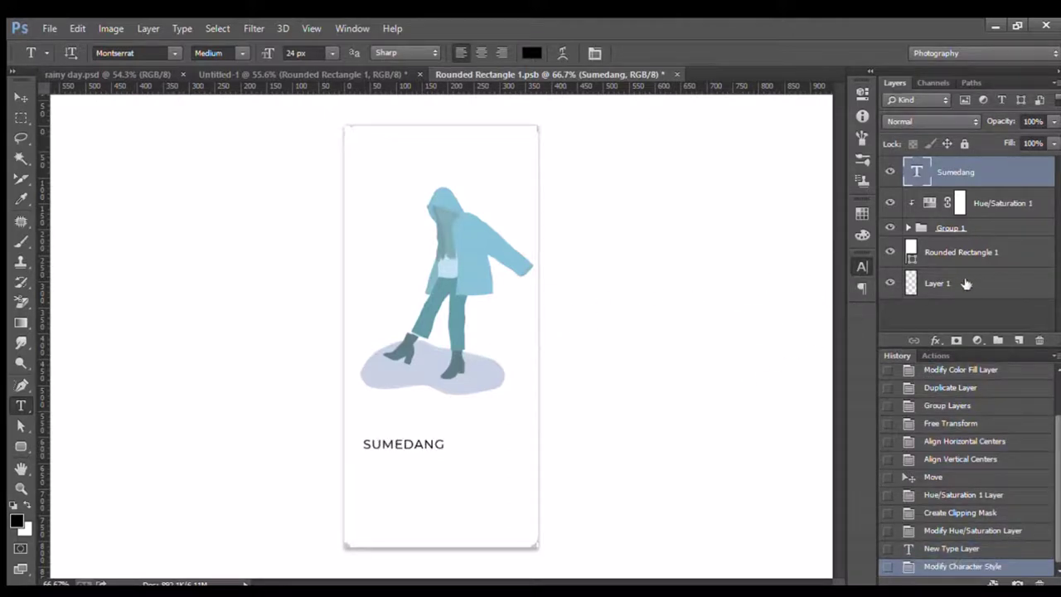
Add a separate text layer reading "19°" beneath the SUMEDANG text
left_click(366, 476)
key("ctrl+a")
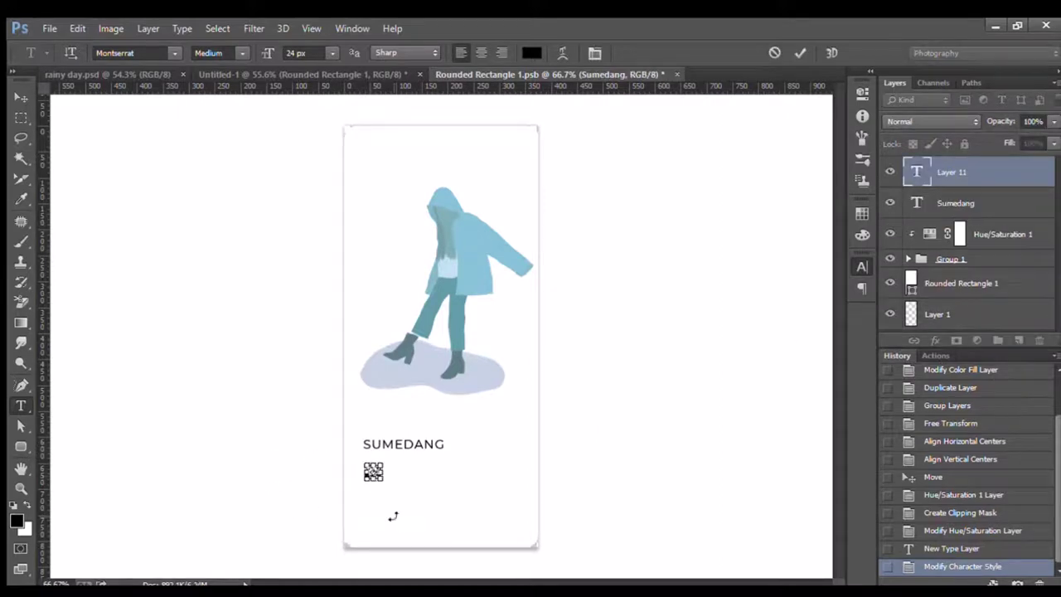
type("°")
left_click(801, 53)
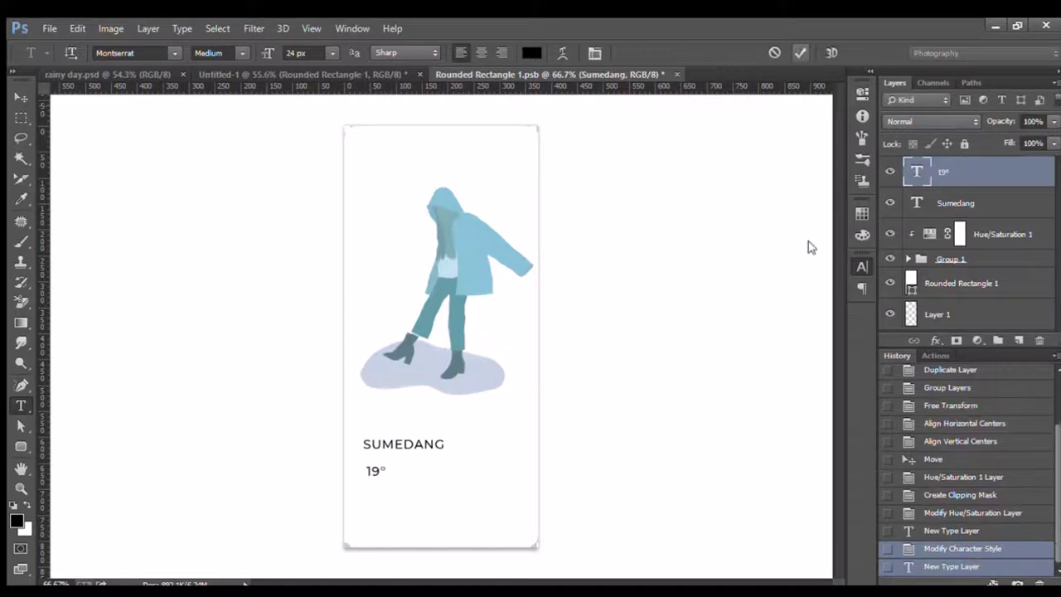
Set the "19°" text to Montserrat Bold at 48 px
left_click(809, 365)
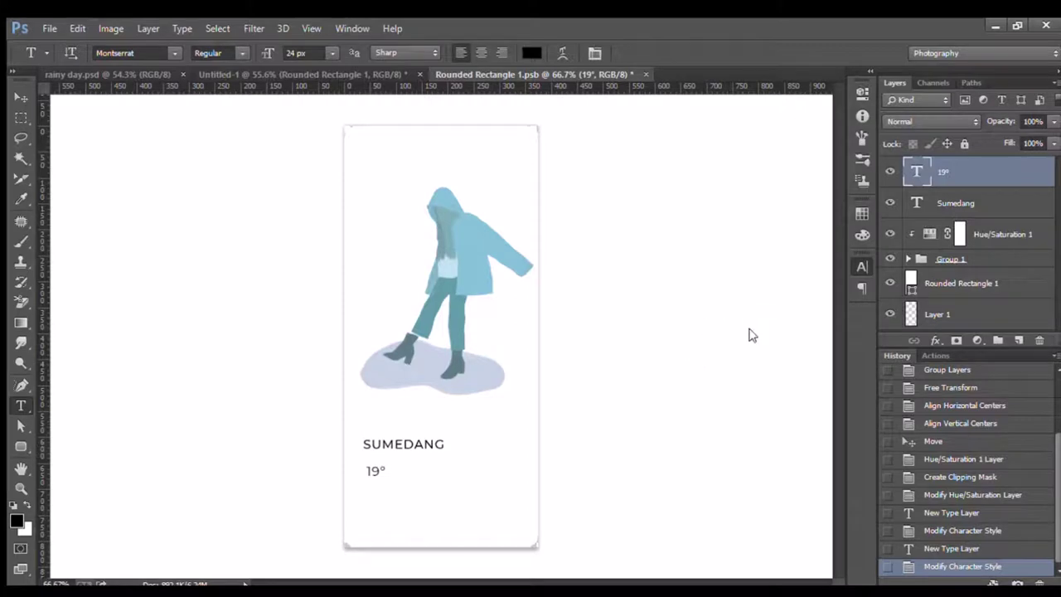
left_click(728, 520)
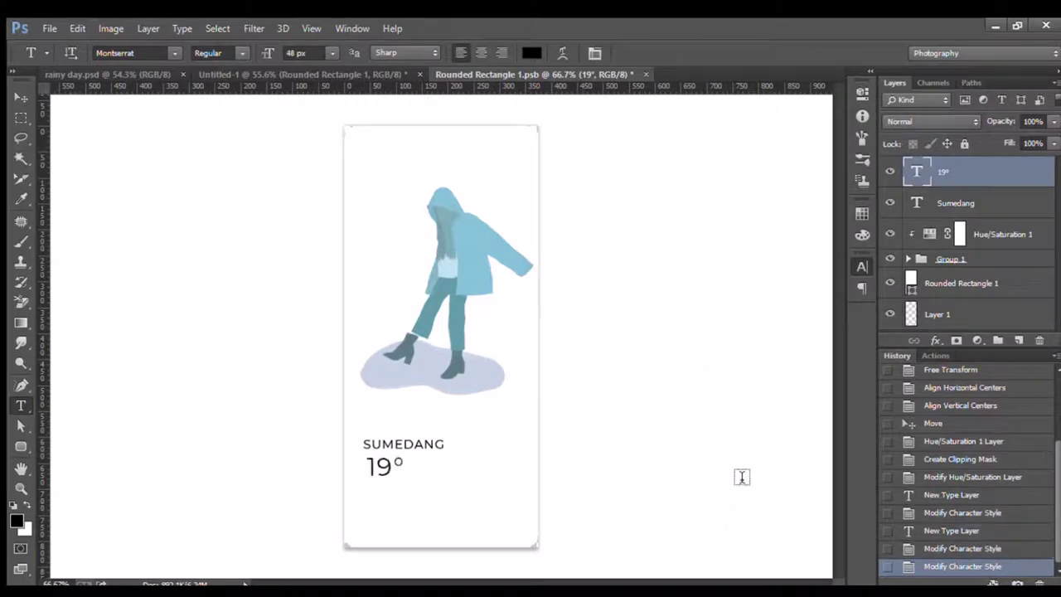
left_click(813, 383)
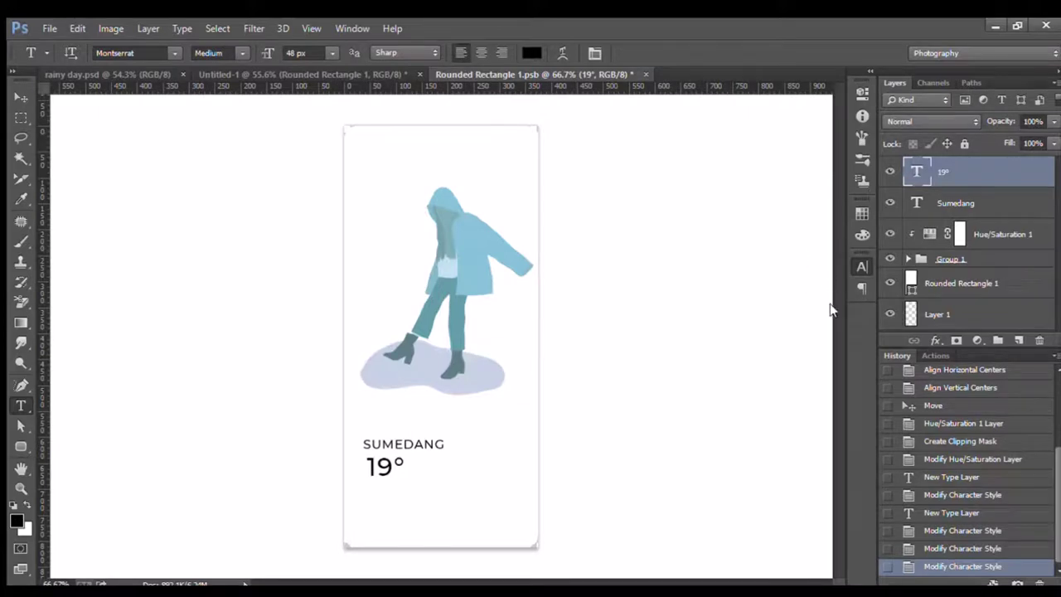
key("Down")
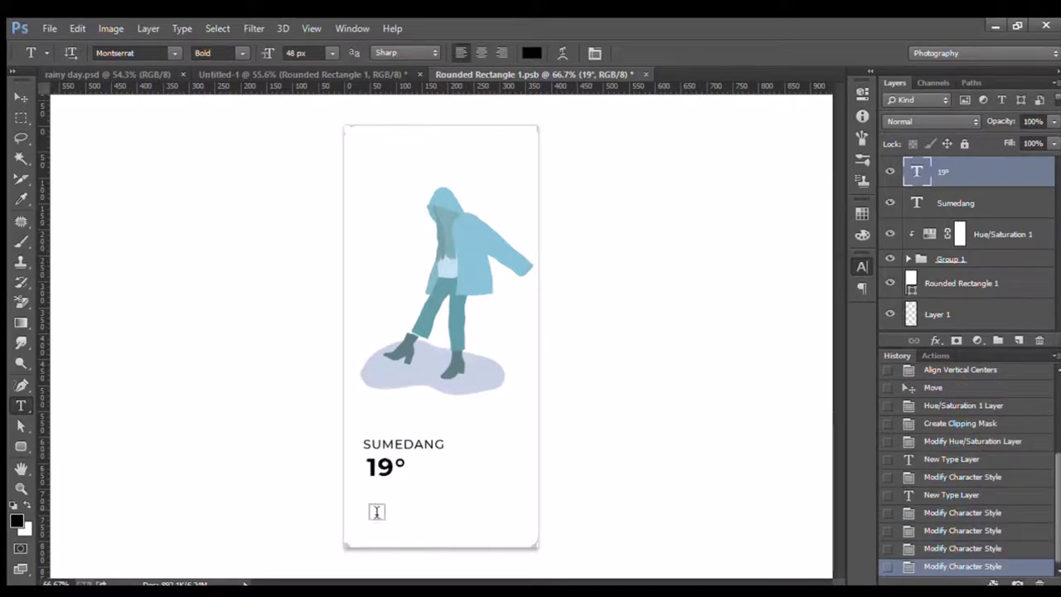
Add a text layer reading "Rainy" beneath the "19°" text, with all caps turned off
left_click(372, 511)
type("R")
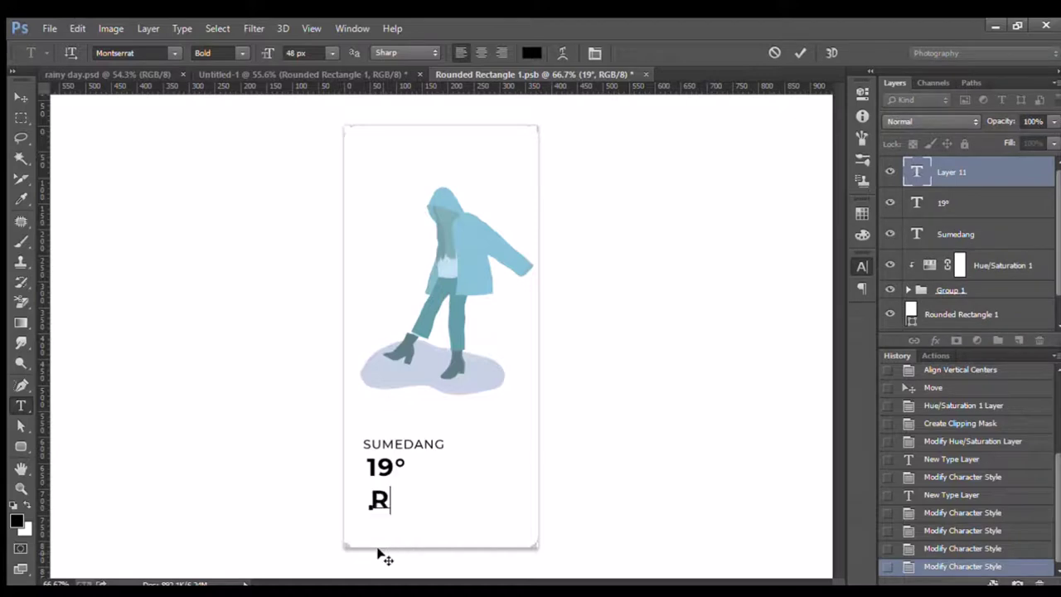
type("AINY")
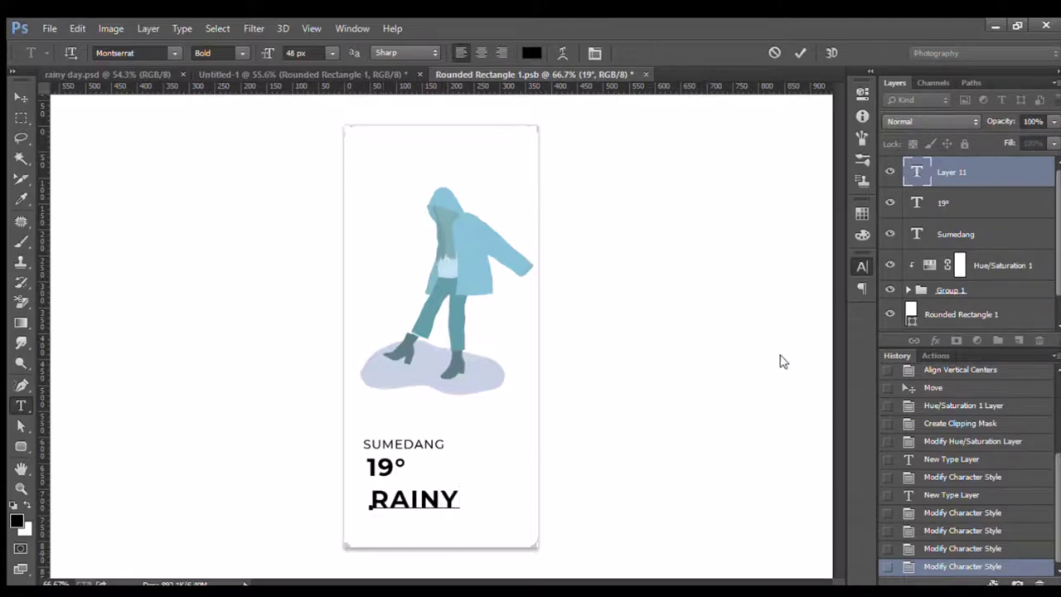
key("ctrl+a")
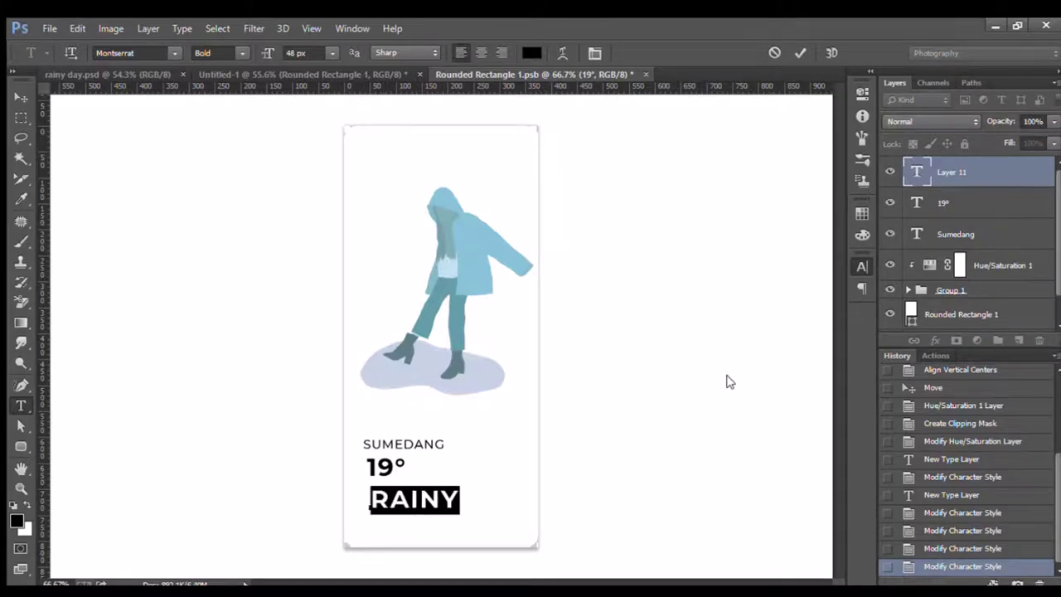
key("ctrl+shift+k")
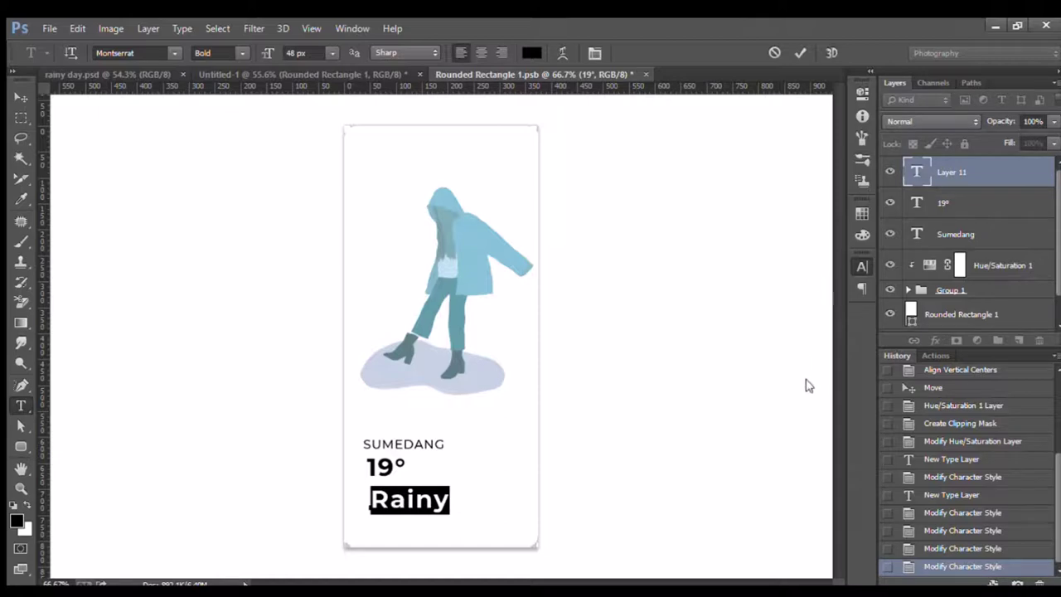
Set the "Rainy" text to Montserrat Regular at 20 px and shift it slightly up and to the left
key("ctrl+shift+b")
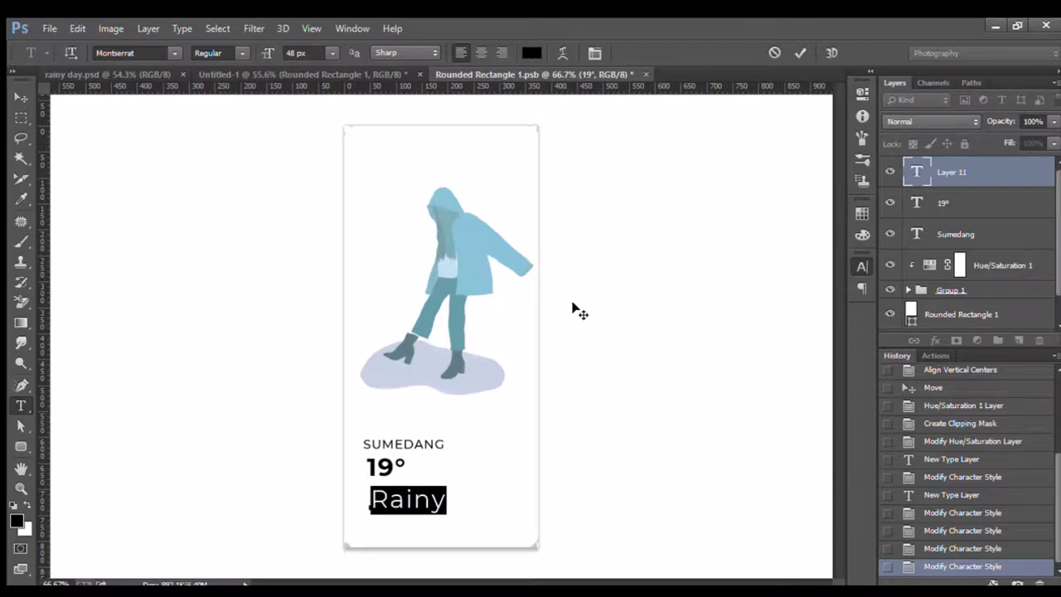
type("20")
left_click(800, 53)
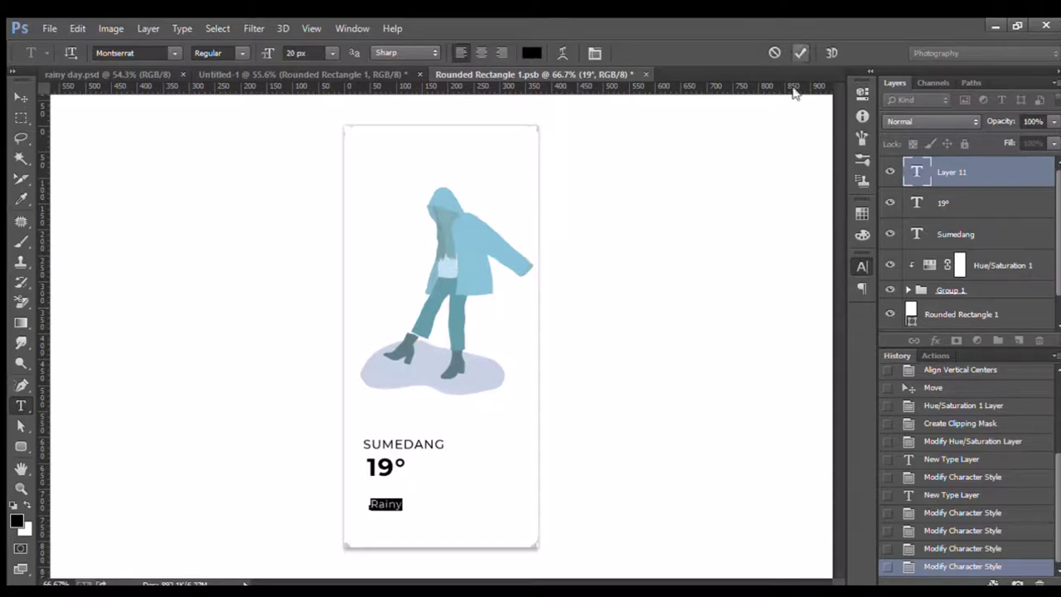
key("v")
left_click_drag(386, 504, 383, 500)
Add the date text "Wed, 11 Dec 19" below "Rainy" and set its font style to Medium
key("t")
left_click(372, 533)
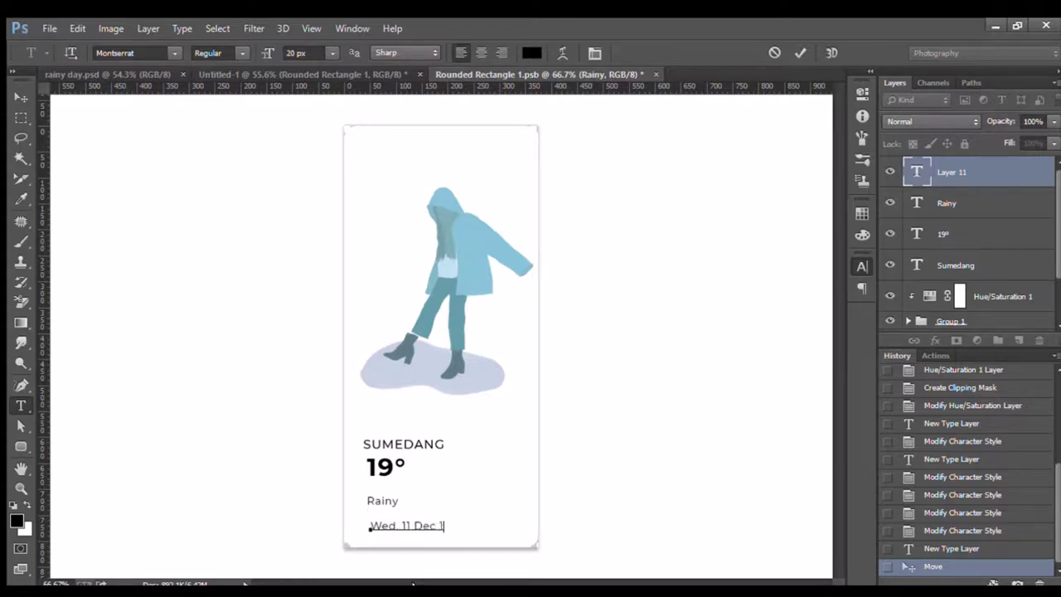
left_click(796, 53)
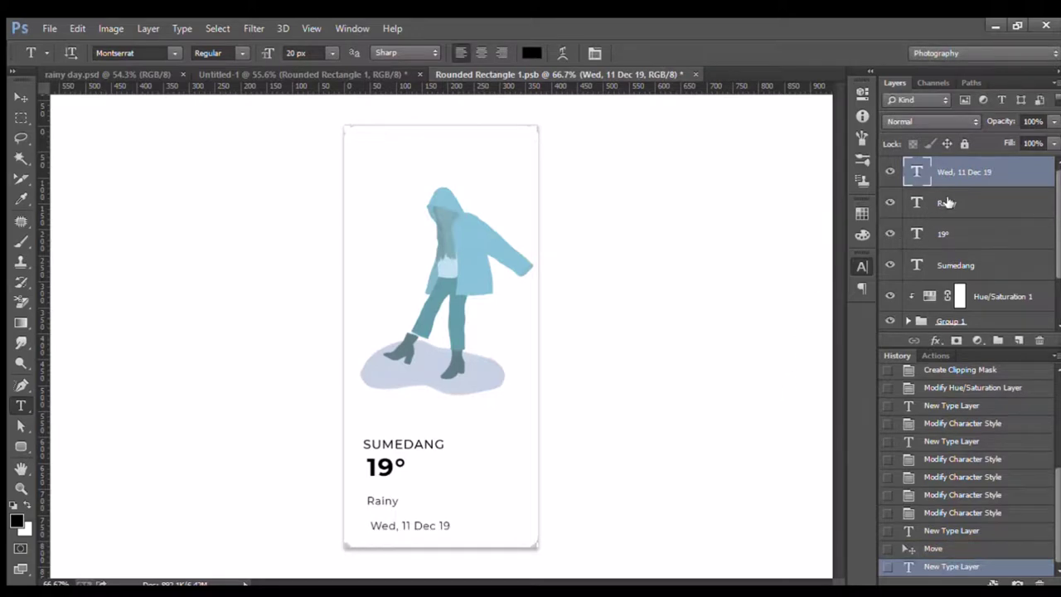
left_click(810, 400)
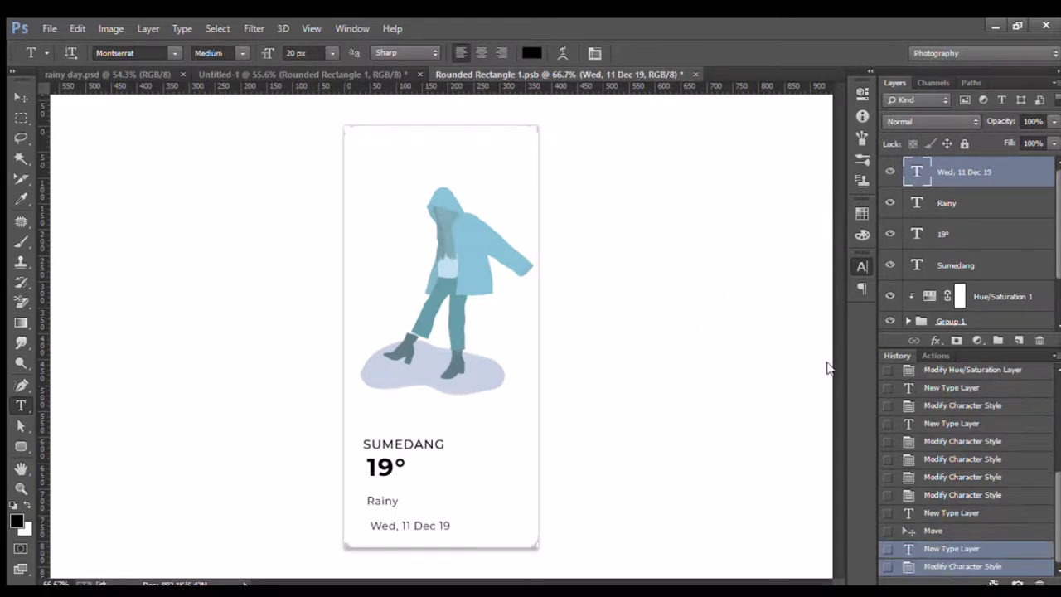
Align the left edges of the date, Rainy, 19° and Sumedang text layers
left_click(962, 261, "shift")
key("v")
left_click(253, 52)
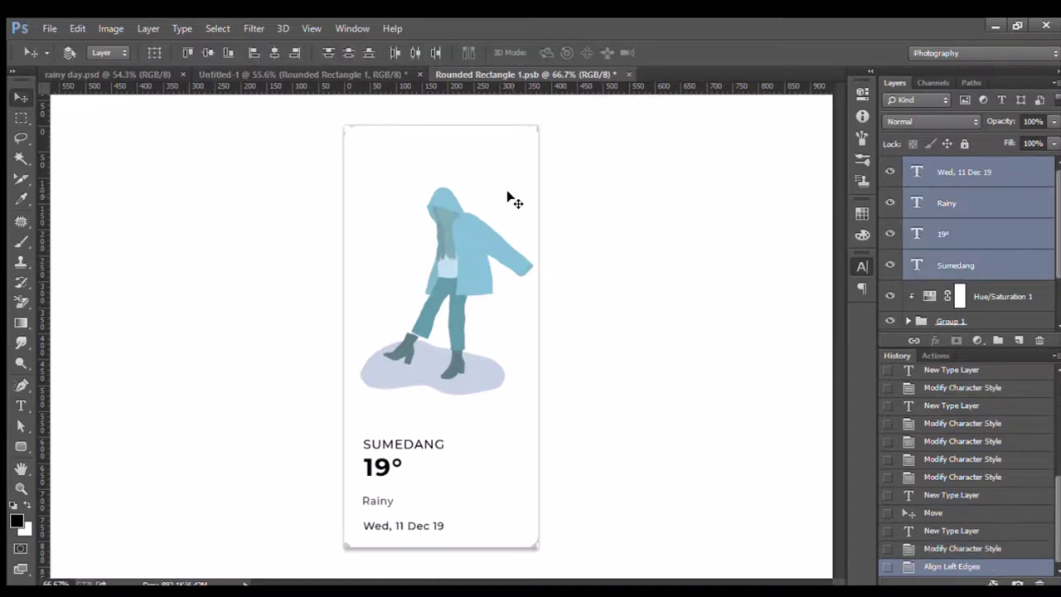
Nudge the SUMEDANG text up about 10 px and the date text up about 20 px
left_click(965, 262)
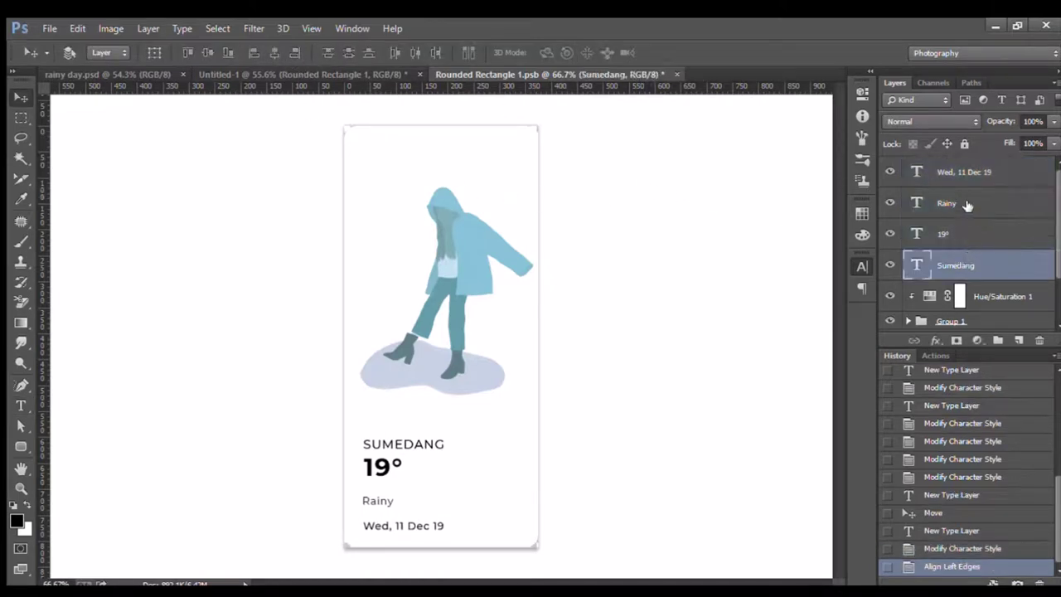
key("shift+Up")
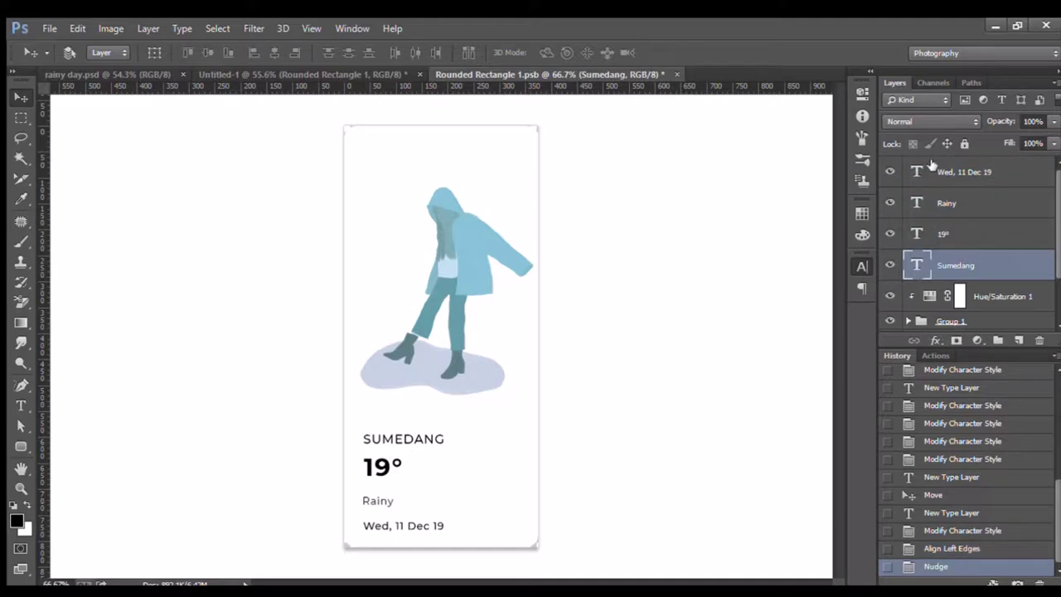
left_click(952, 176)
key("shift+Up")
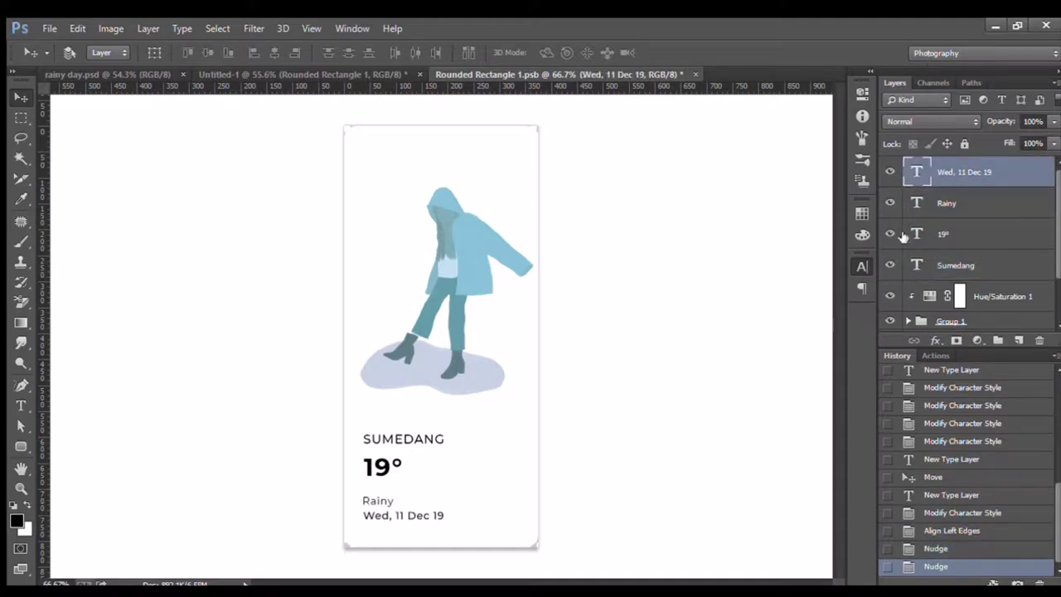
Save the smart object's contents and group the four text layers
key("ctrl+s")
left_click(966, 265, "shift")
key("ctrl+g")
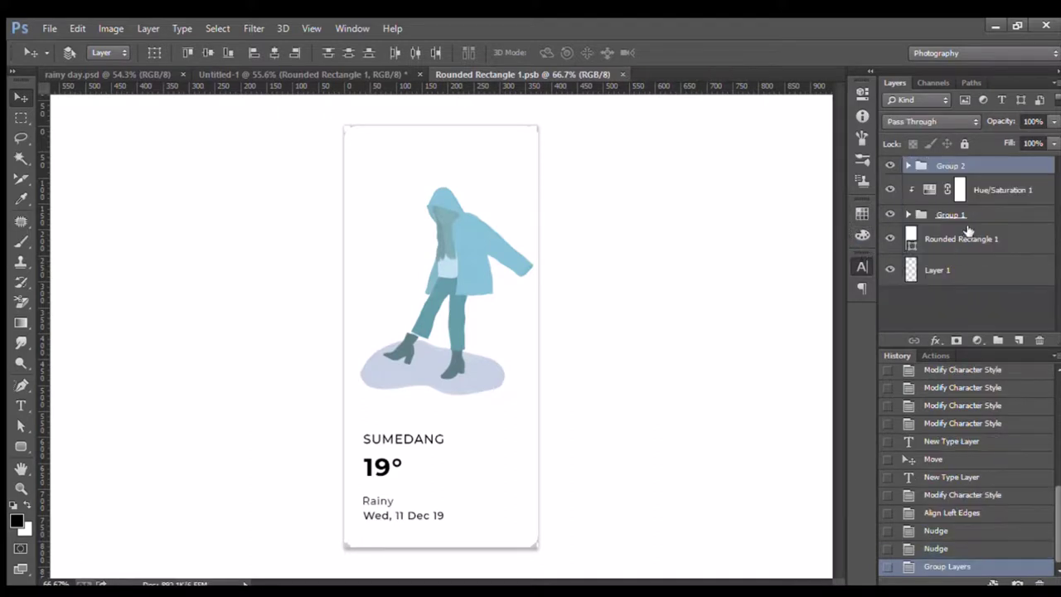
Nudge the text group about 18 px to the right
key("Right")
key("Right")
key("Right")
key("Right")
key("Right")
key("Right")
key("Right")
key("Right")
key("Right")
key("Right")
key("Right")
key("Right")
key("Right")
key("Right")
key("Right")
key("Right")
key("Right")
key("Right")
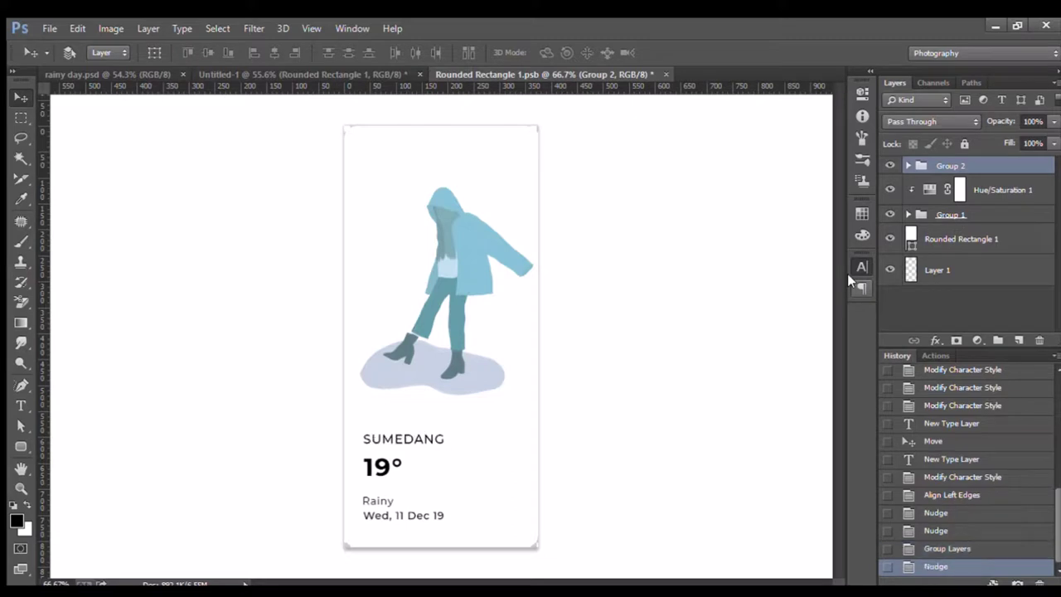
Align the text group's left edge with the illustration group, and offset the text group about 10 px to the right
left_click(972, 215, "ctrl")
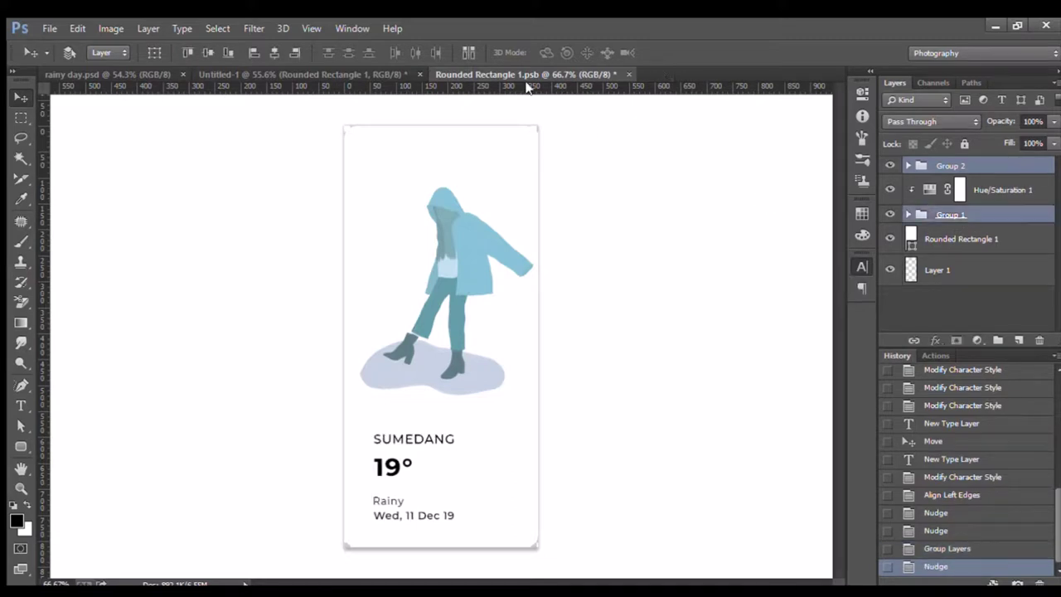
left_click(252, 53)
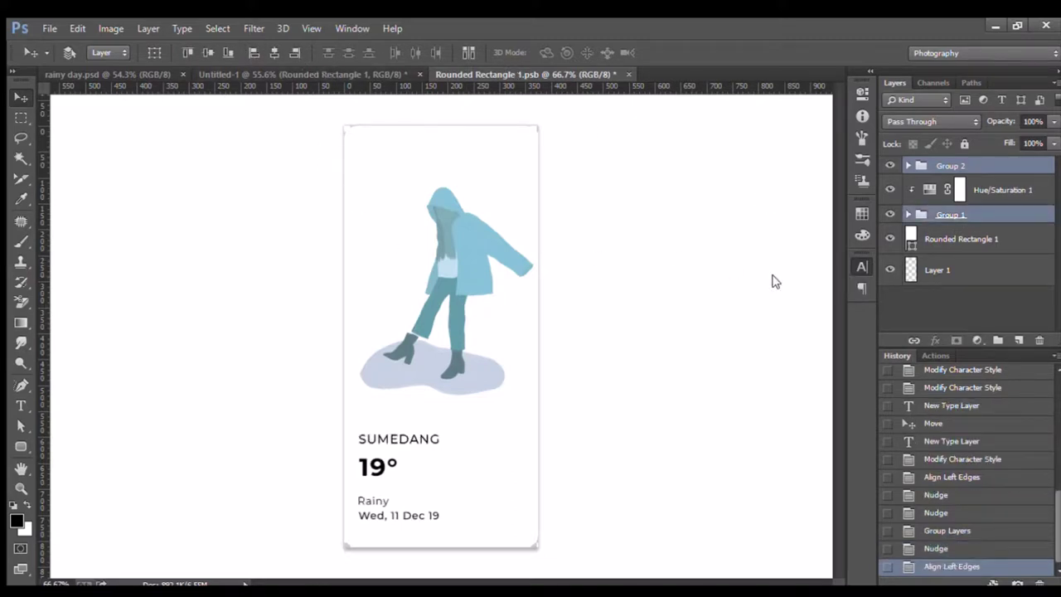
left_click(981, 170)
key("shift+Right")
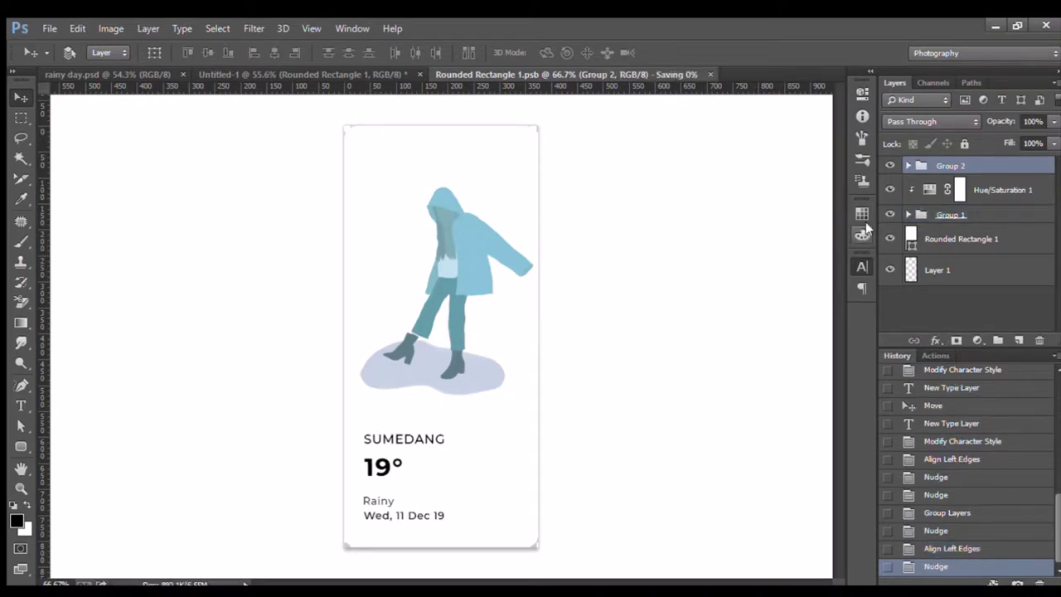
Scale the illustration group to about 94% and center it horizontally on the rounded rectangle
left_click(1007, 220)
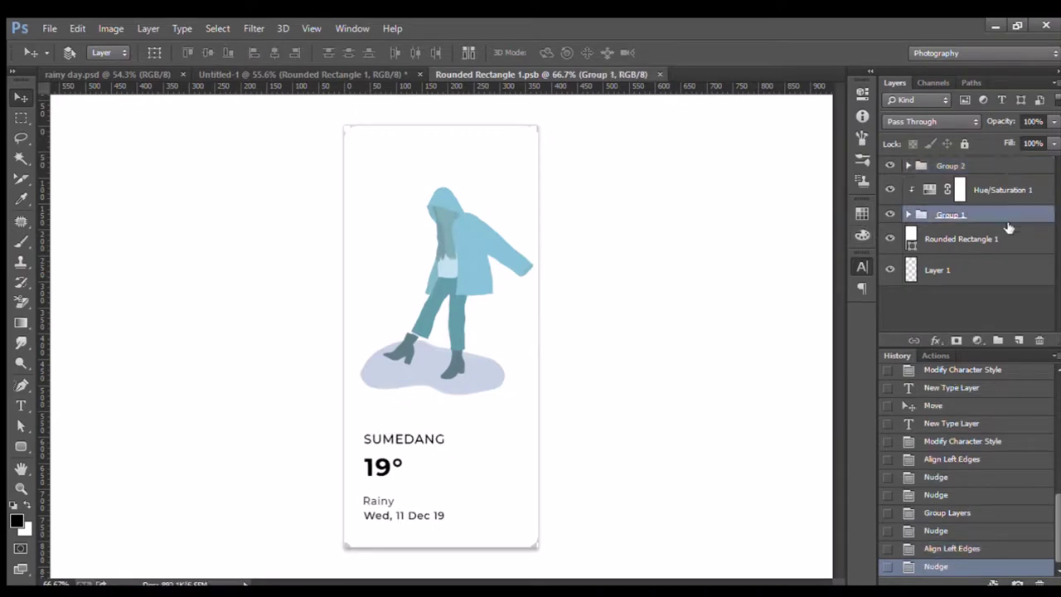
key("ctrl+t")
left_click_drag(532, 185, 522, 200)
left_click(709, 51)
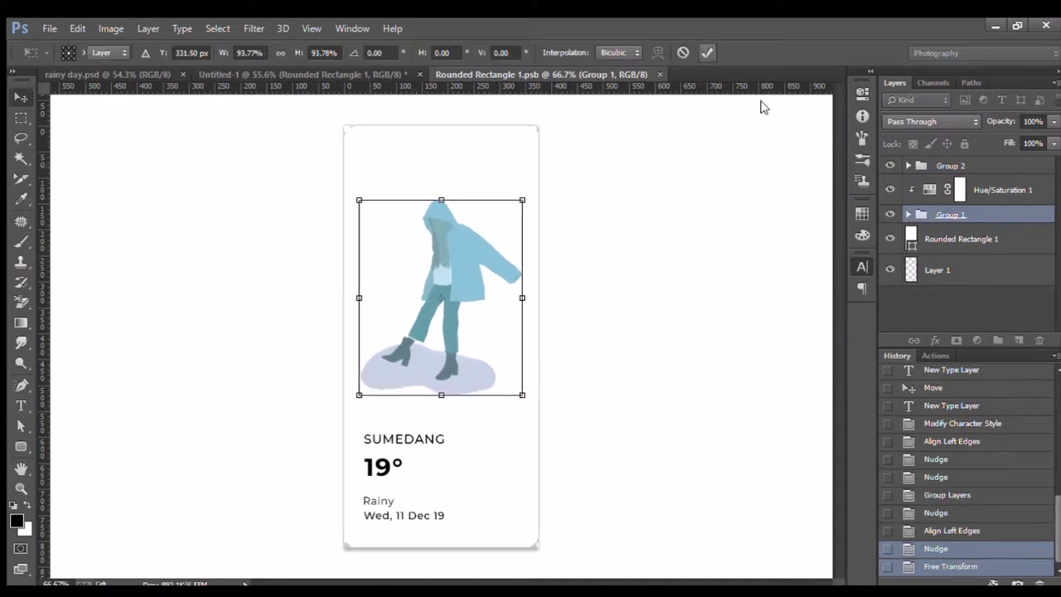
left_click(966, 239, "shift")
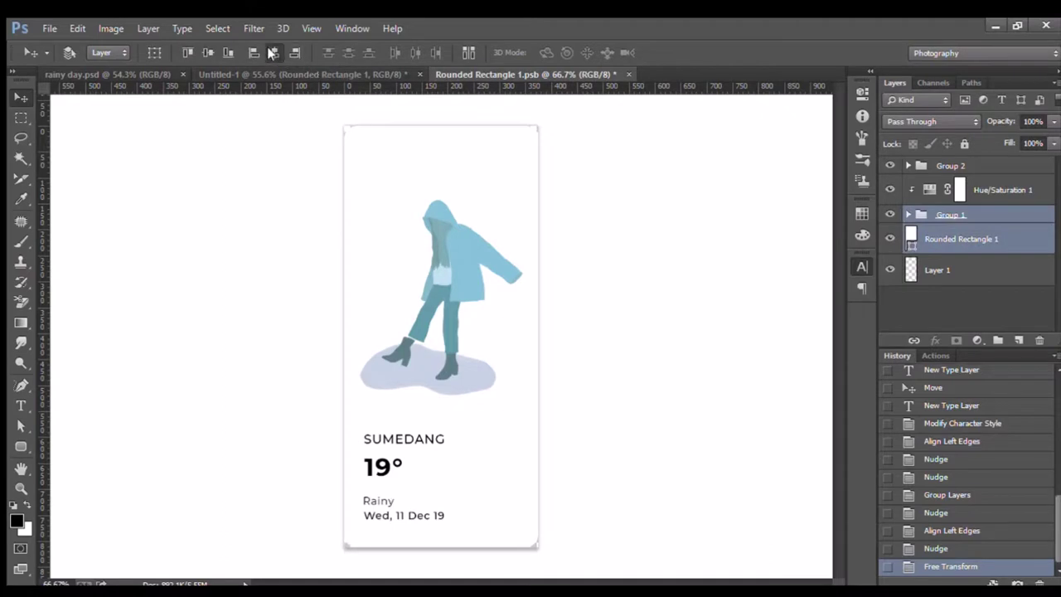
left_click(274, 52)
Move the illustration, its Hue/Saturation adjustment and the text group up about 40 px together
left_click(966, 211)
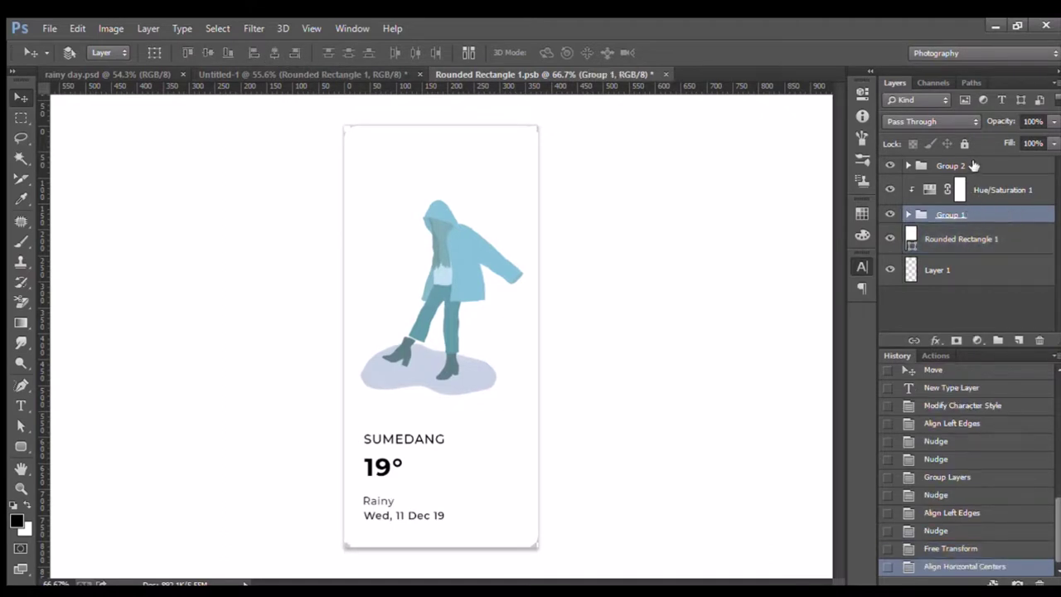
left_click(974, 166, "shift")
key("shift+Up")
key("shift+Up")
key("shift+Up")
key("shift+Up")
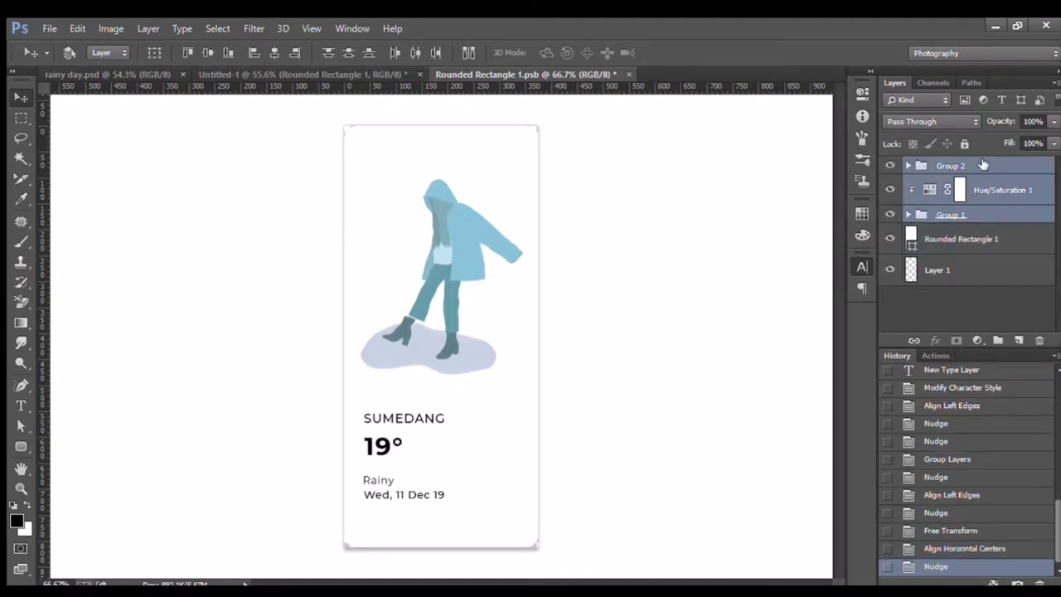
Move only the text group down about 20 px and save the smart object's contents
left_click(964, 166)
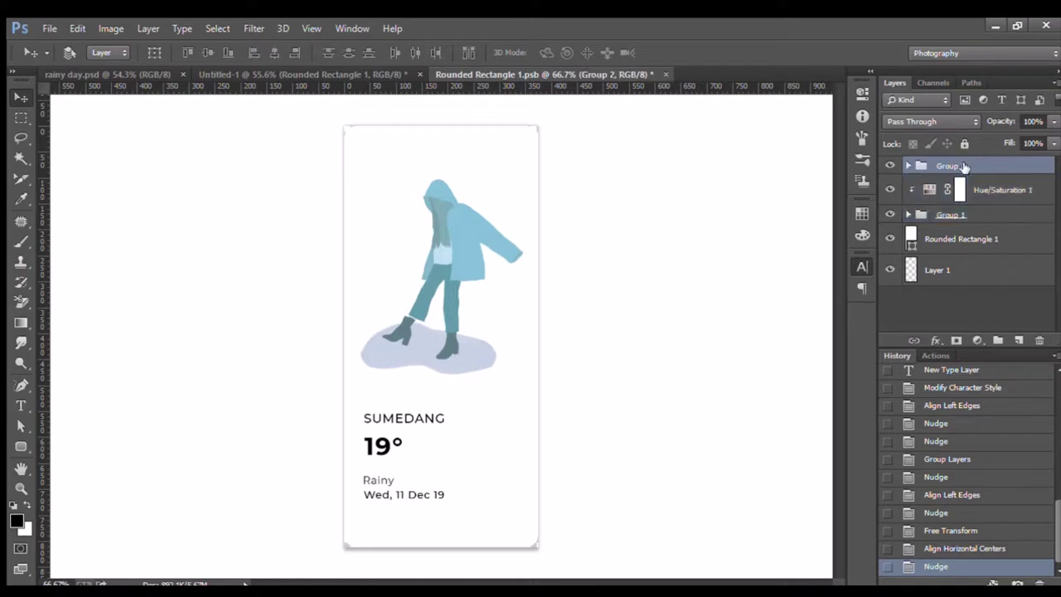
key("shift+Down")
key("shift+Down")
key("ctrl+s")
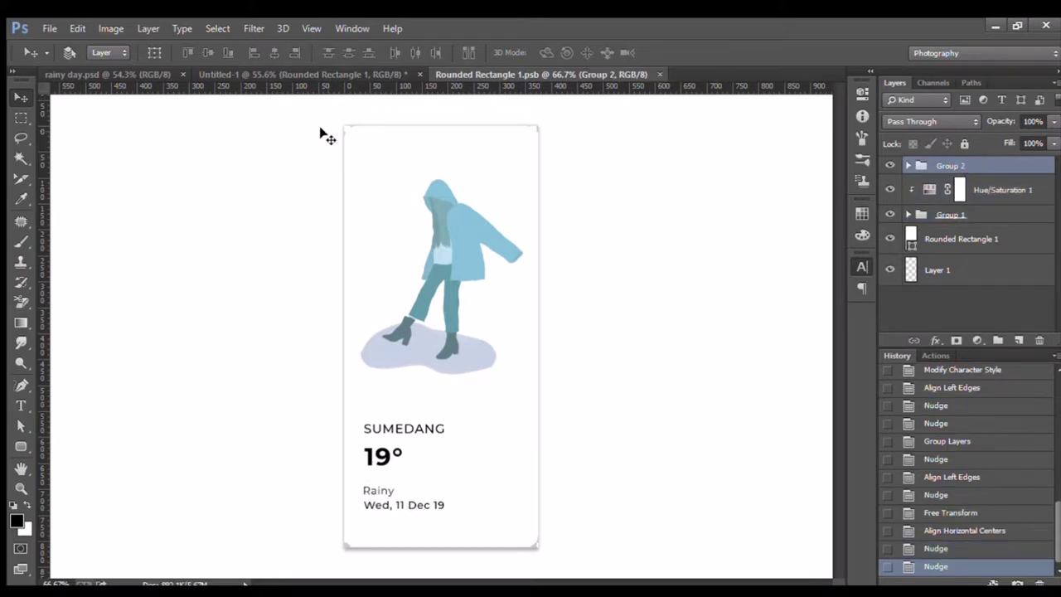
In the Untitled-1 document, duplicate the Rounded Rectangle 1 smart object and place the copy beneath the original
left_click(116, 70)
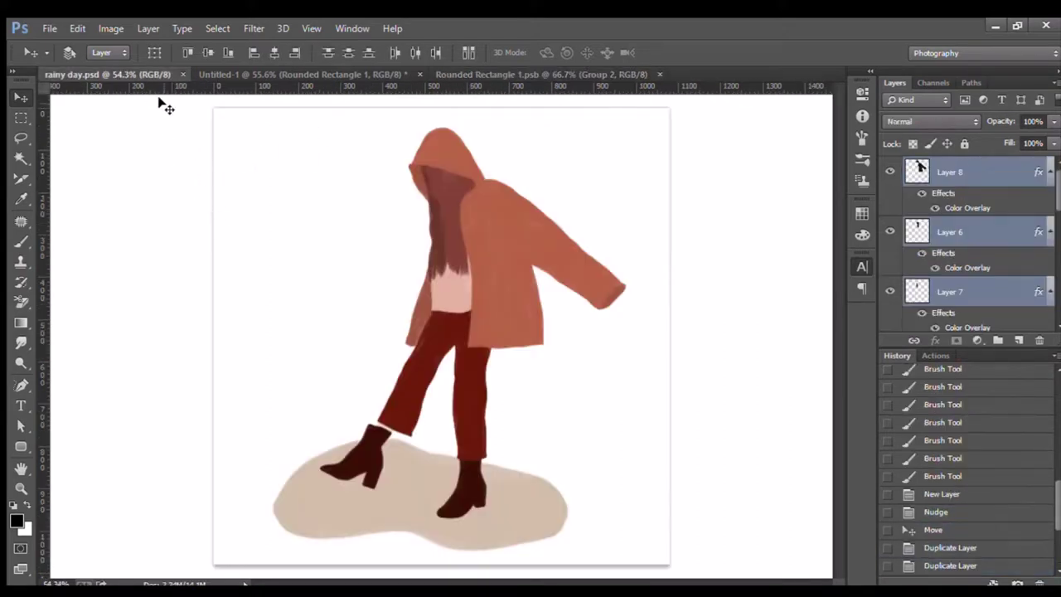
left_click(229, 74)
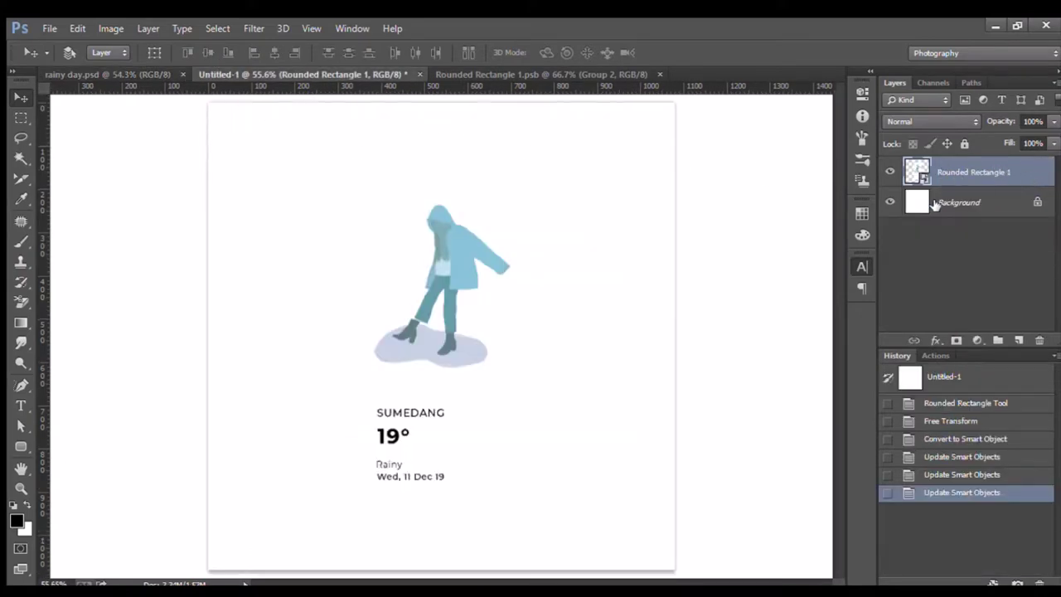
key("ctrl+j")
left_click_drag(1004, 173, 1007, 230)
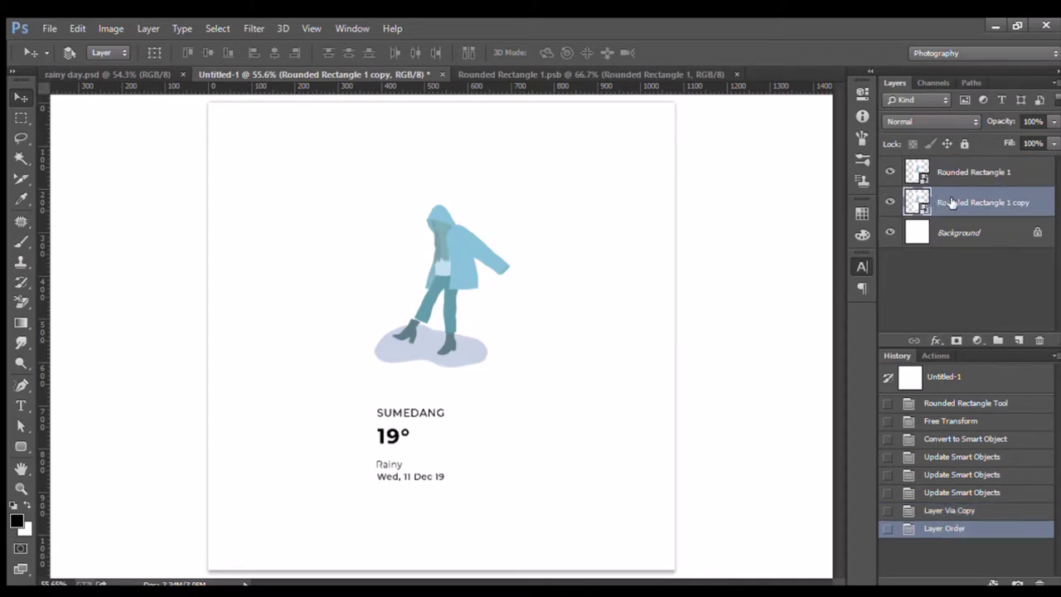
Rasterize the Rounded Rectangle 1 copy, fill its loaded outline with black and clear the selection
left_click(663, 259)
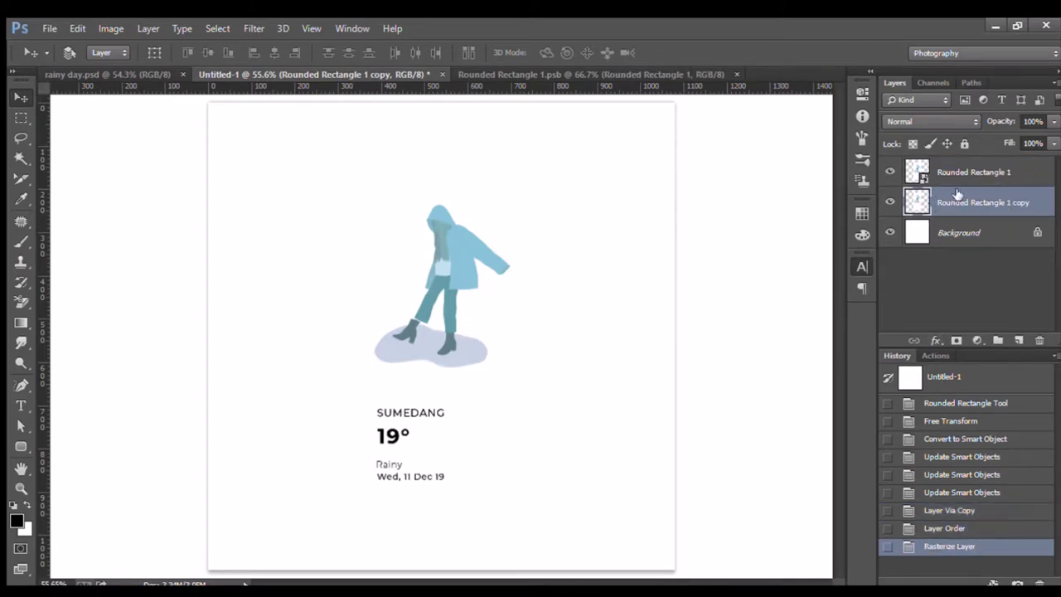
left_click(918, 203, "ctrl")
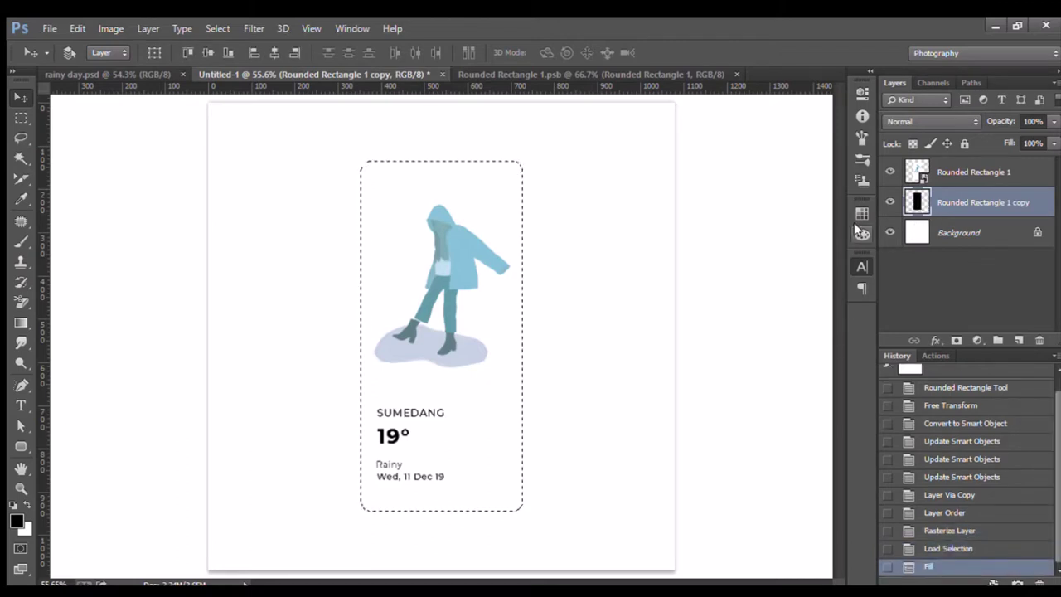
key("ctrl+d")
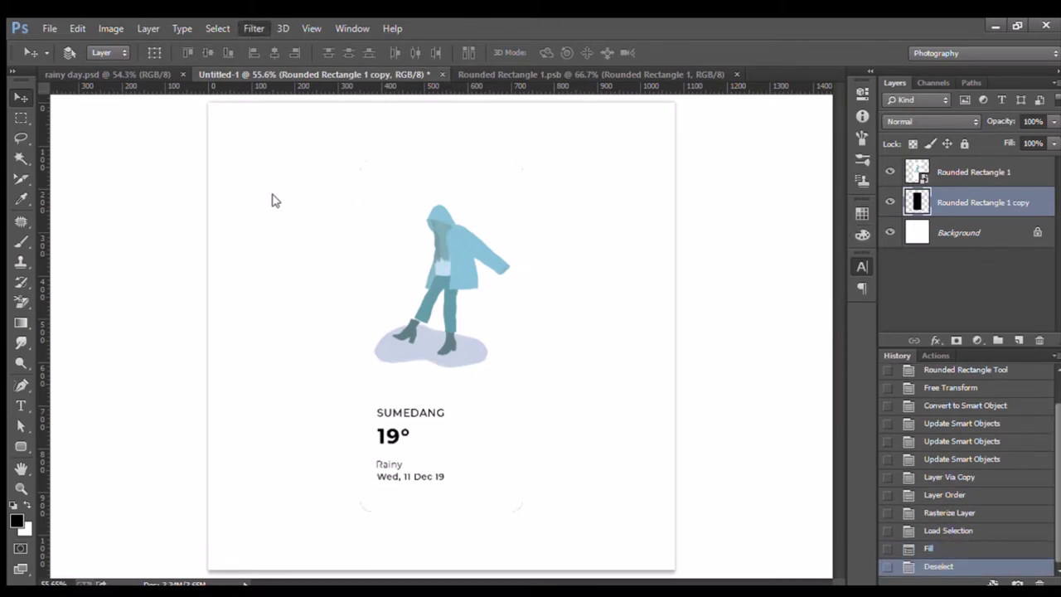
Soften the black copy with a Gaussian Blur and set its layer opacity to 20%
key("h")
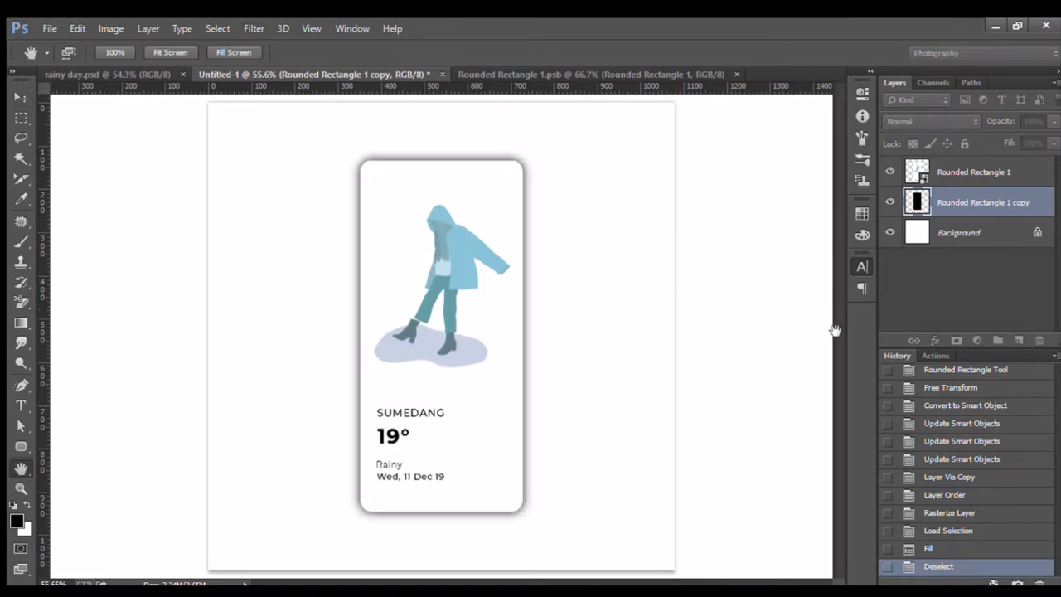
key("2")
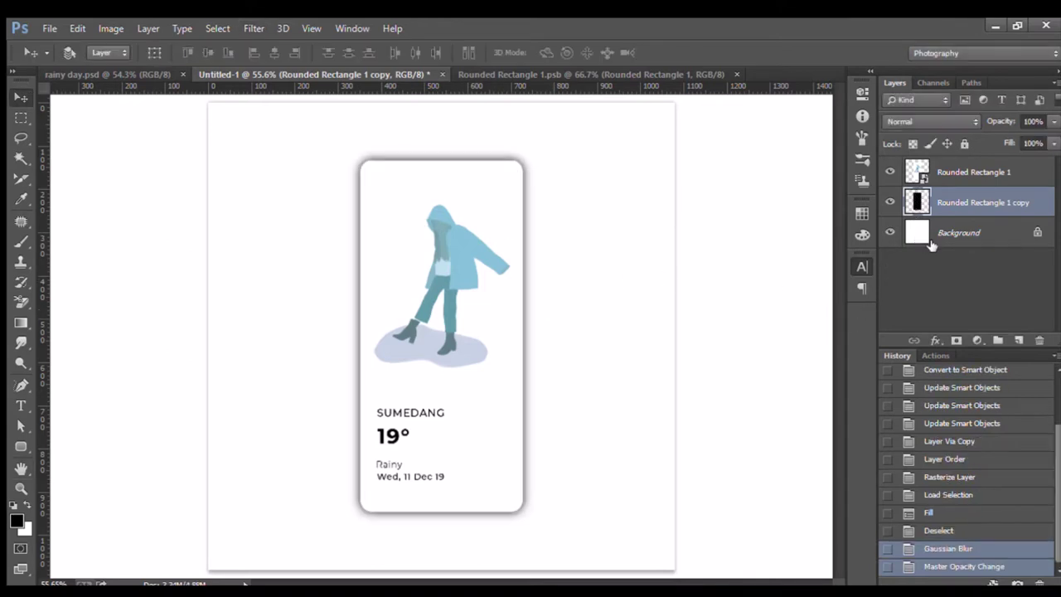
Offset the blurred copy down and to the right so it forms a drop shadow for the card
key("shift+Right")
key("shift+Down")
key("shift+Down")
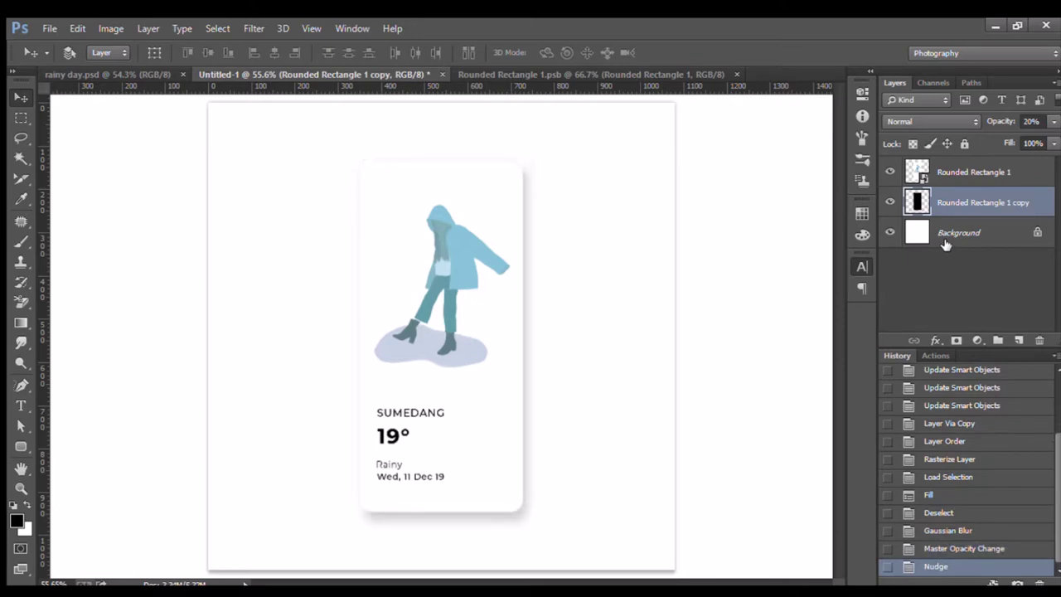
key("shift+Right")
key("shift+Down")
key("shift+Right")
key("shift+Down")
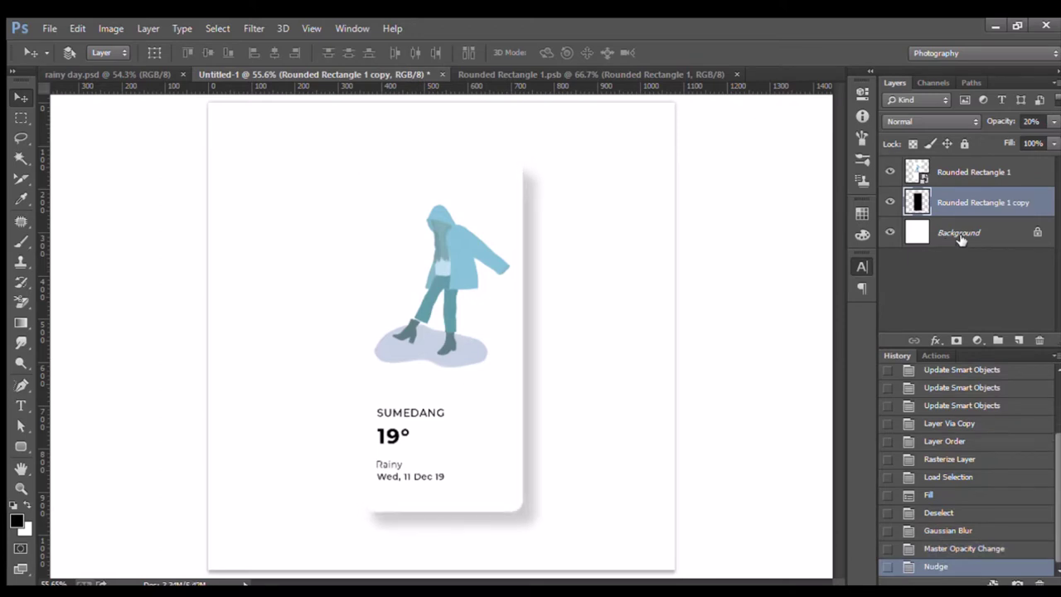
Fill the Background layer behind the card with a pale peach color
left_click(953, 233)
left_click(854, 212)
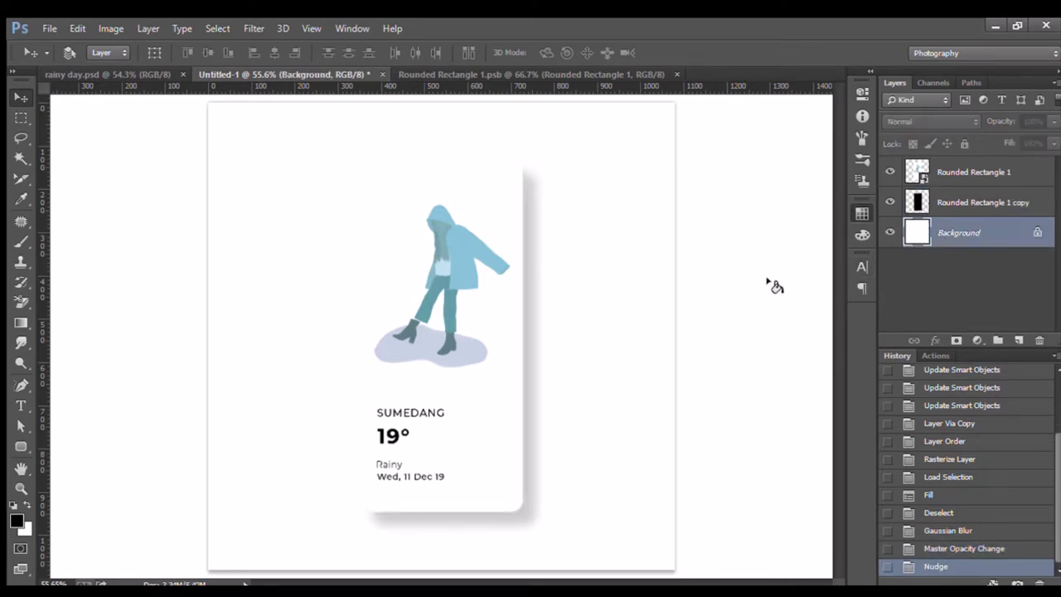
left_click(704, 237)
key("alt+BackSpace")
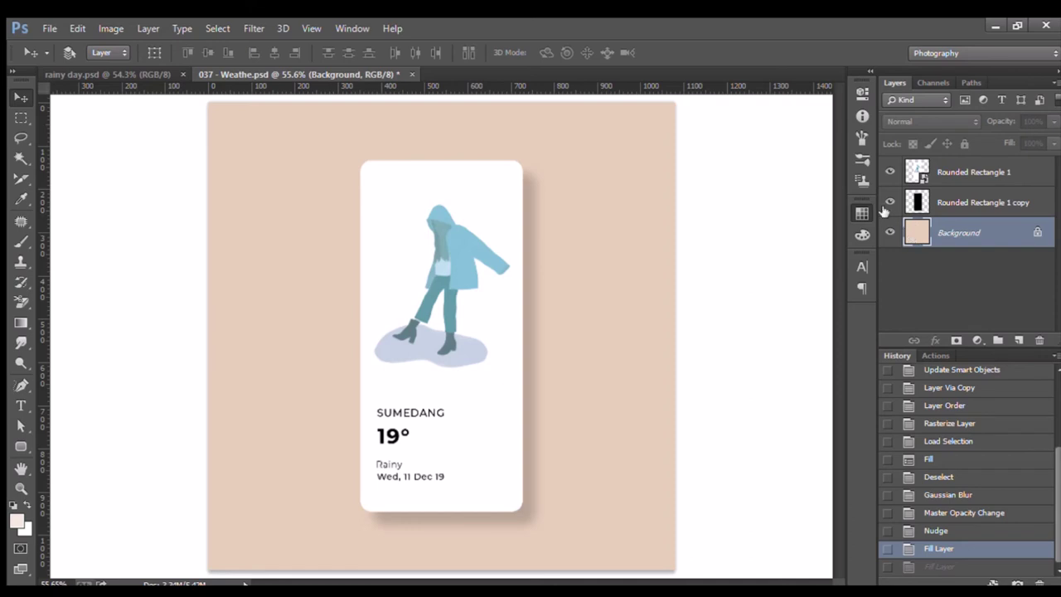
key("ctrl+z")
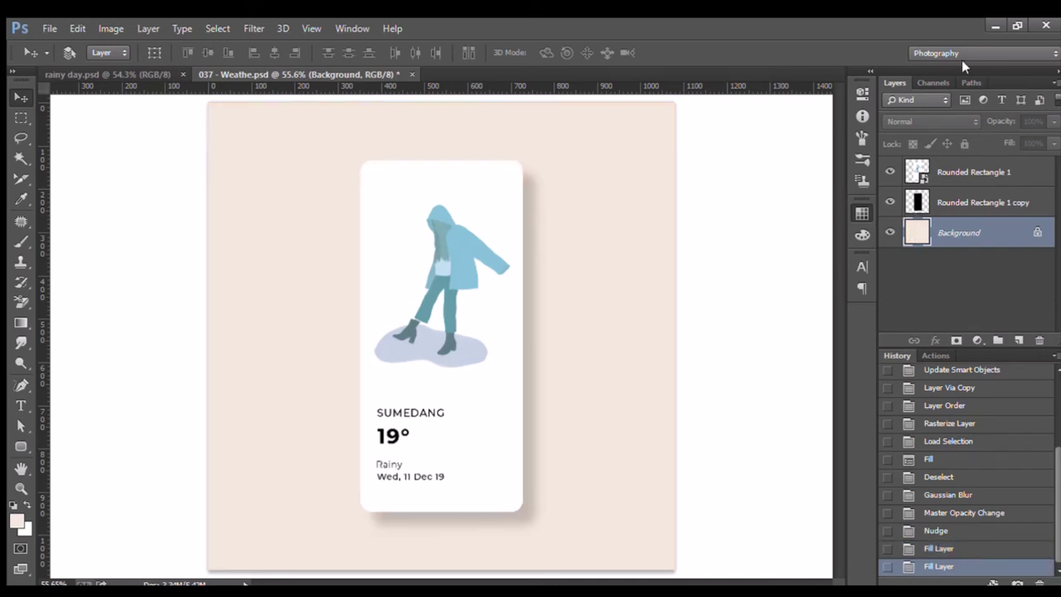